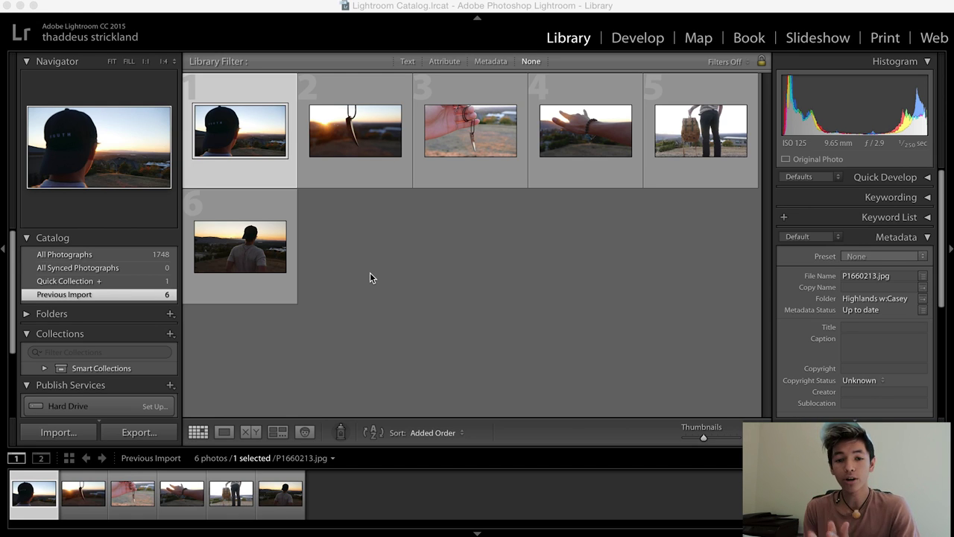
# Open the YOUTH-cap sunset photo P1660213.jpg in the Develop module.
pyautogui.click(63, 436)
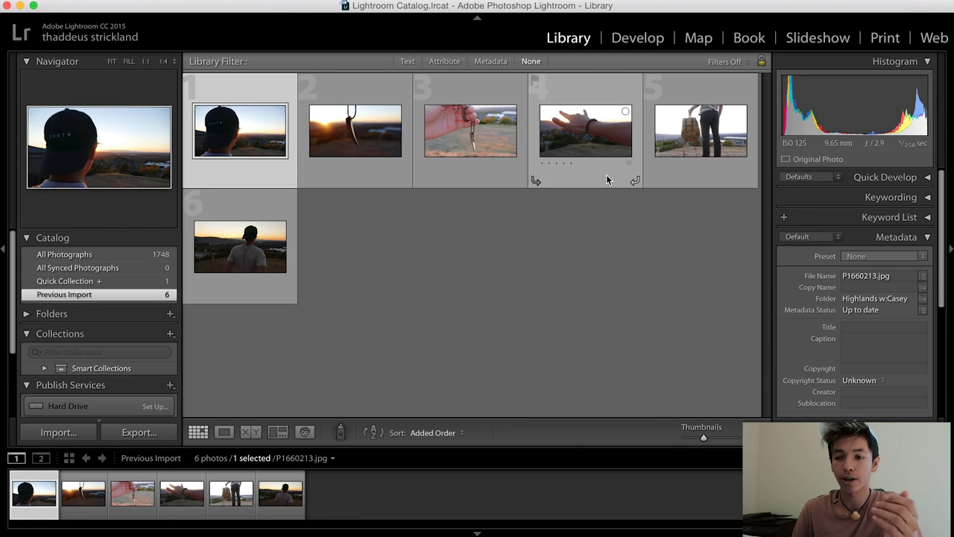
pyautogui.click(637, 37)
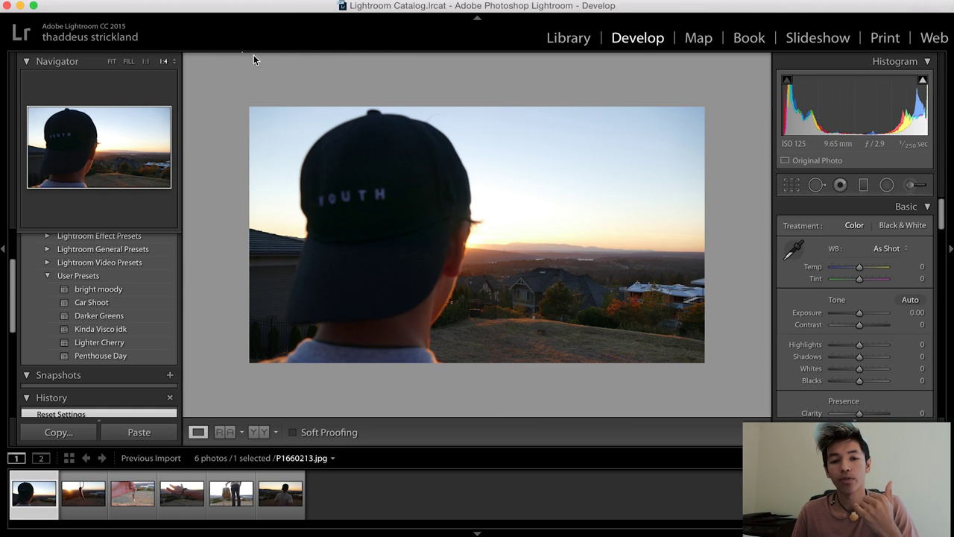
# Reveal Lightroom's presets folder in Finder from the Presets tab of Preferences.
pyautogui.click(130, 0)
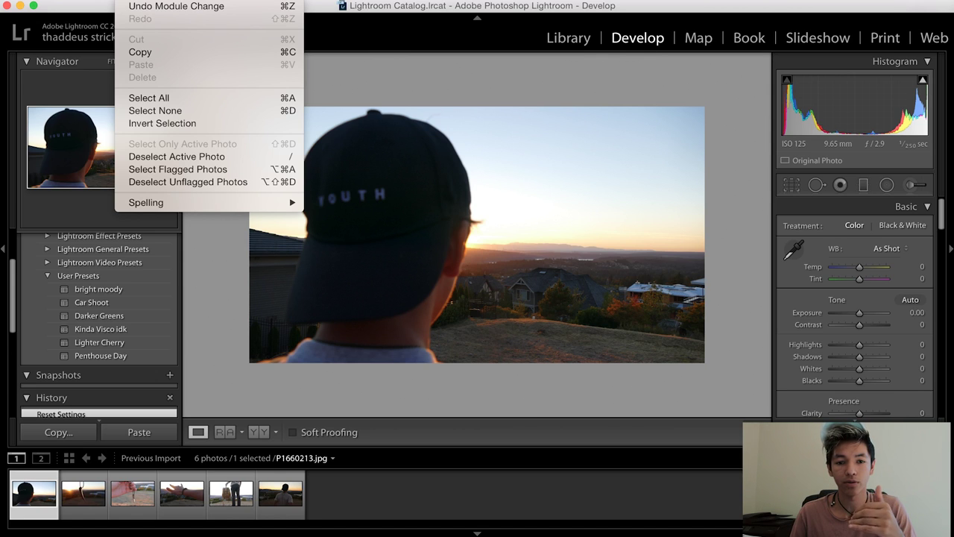
pyautogui.moveTo(53, 4)
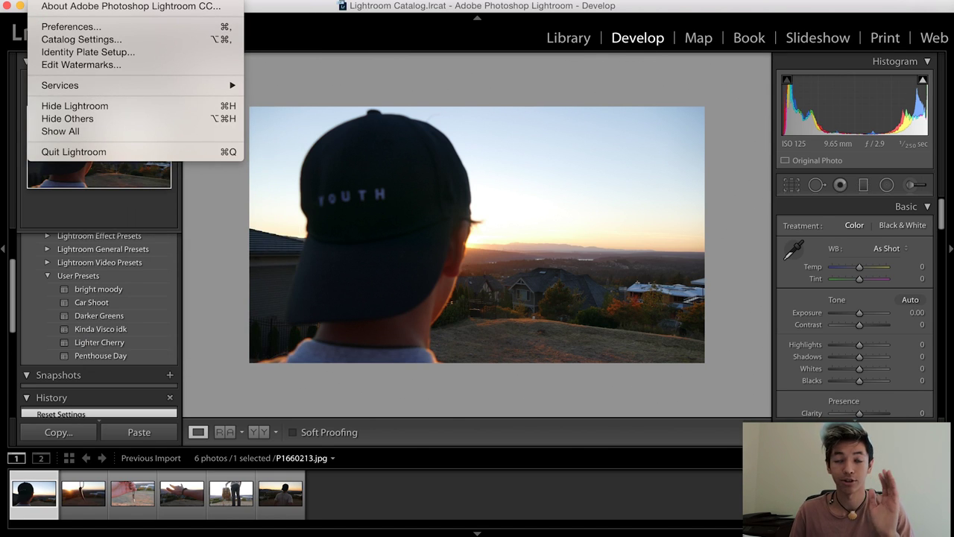
pyautogui.click(67, 27)
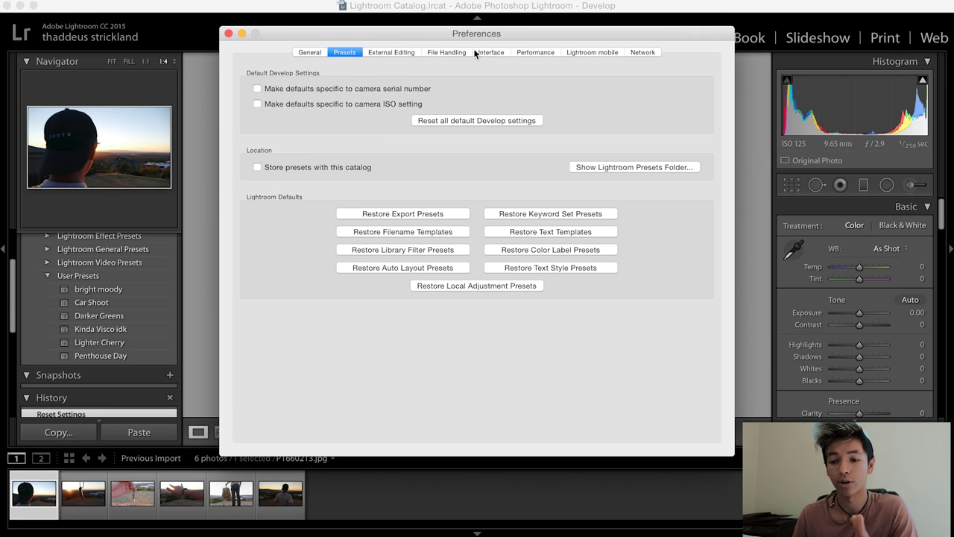
pyautogui.click(613, 167)
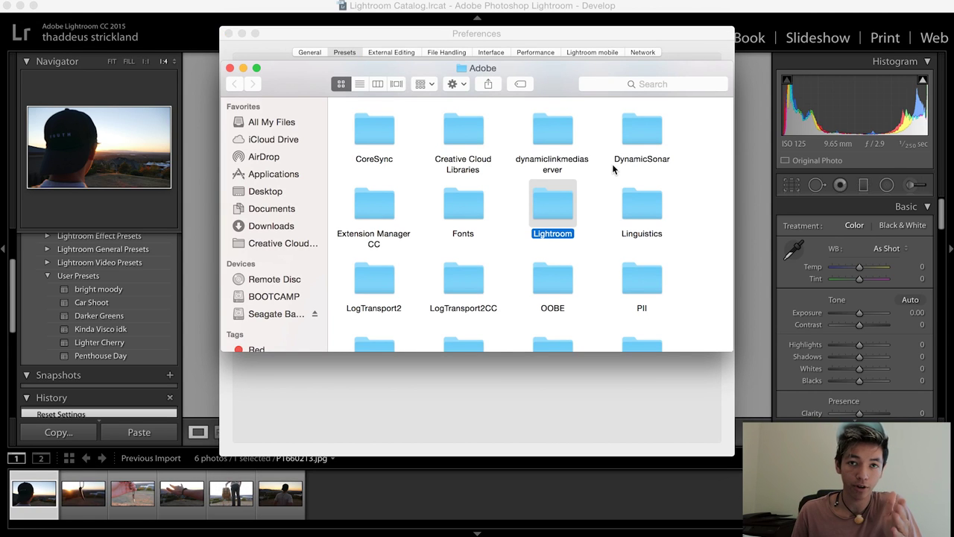
# Browse Lightroom > Develop Presets > User Presets to see the six .lrtemplate files, then close Finder.
pyautogui.doubleClick(561, 214)
pyautogui.click(470, 130)
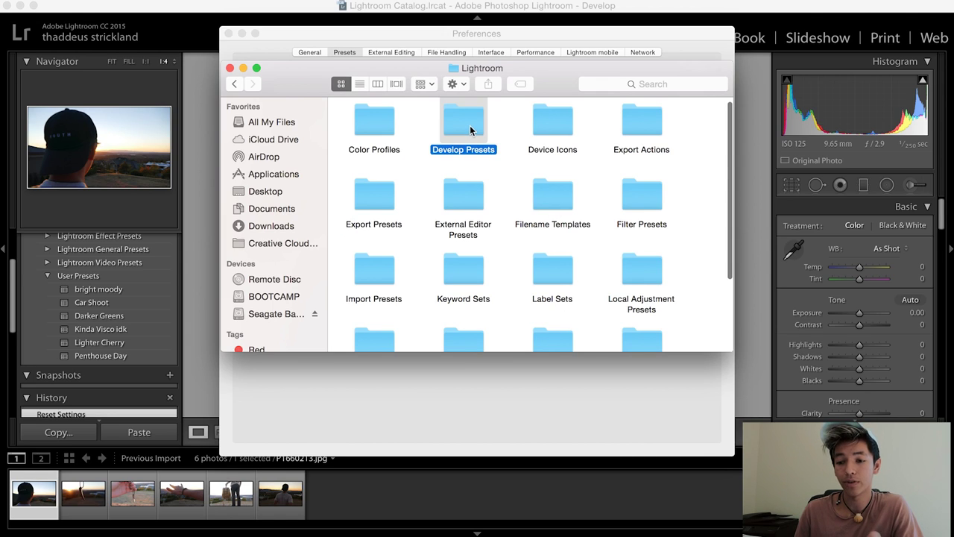
pyautogui.doubleClick(471, 130)
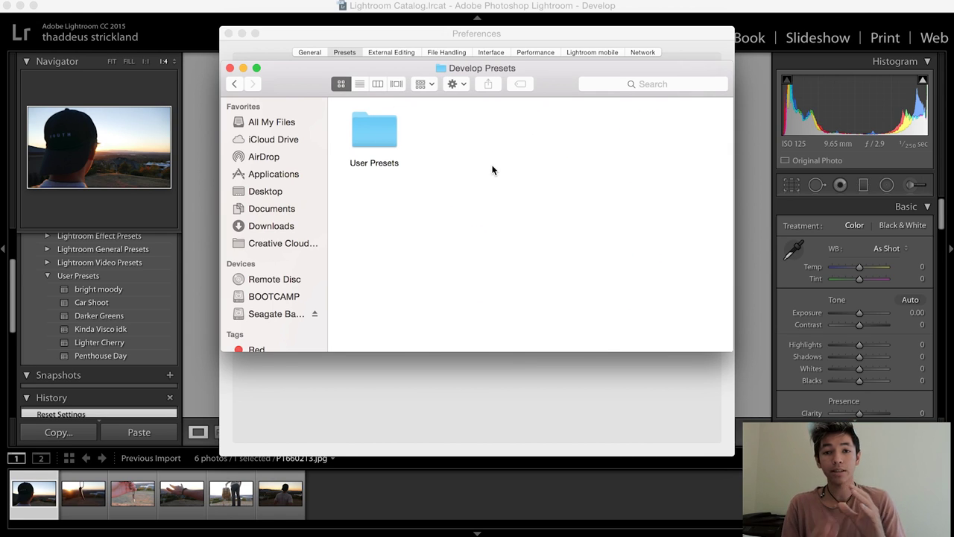
pyautogui.doubleClick(377, 131)
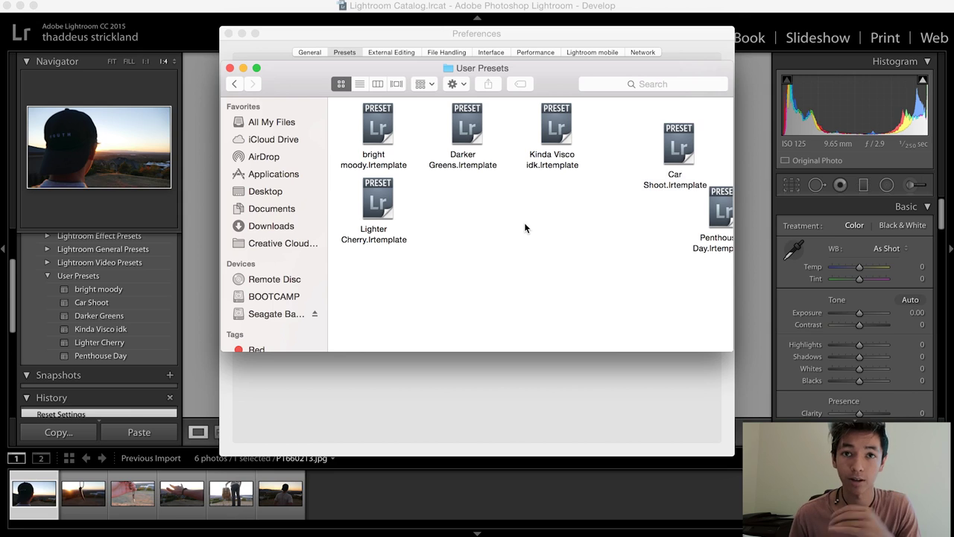
pyautogui.click(229, 68)
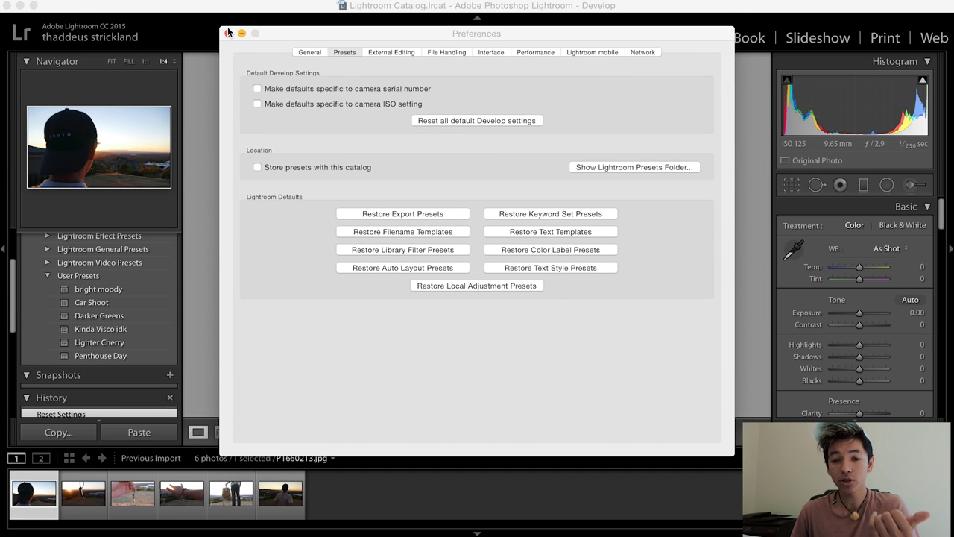
# Close Preferences, try the bright moody and Car Shoot presets, then reset the photo's settings.
pyautogui.click(228, 34)
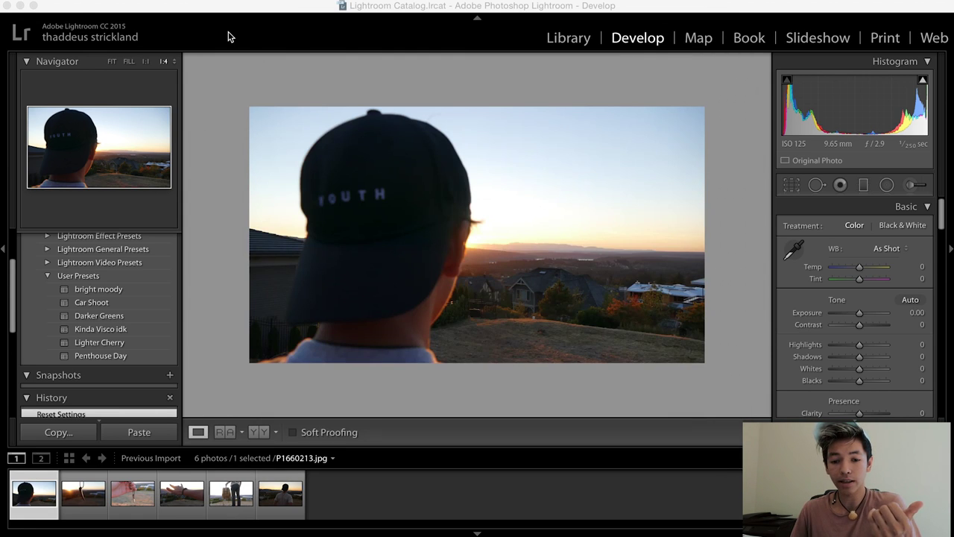
pyautogui.click(102, 292)
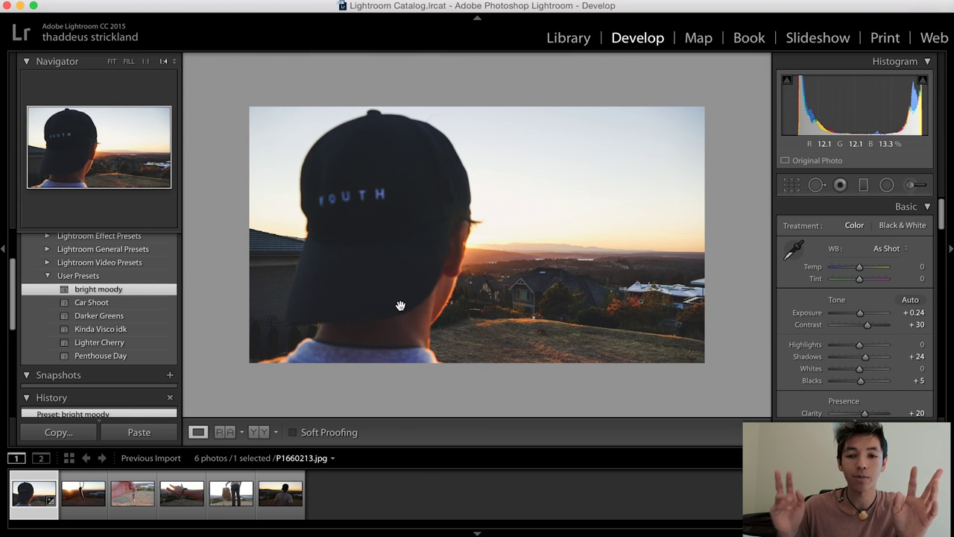
pyautogui.click(106, 305)
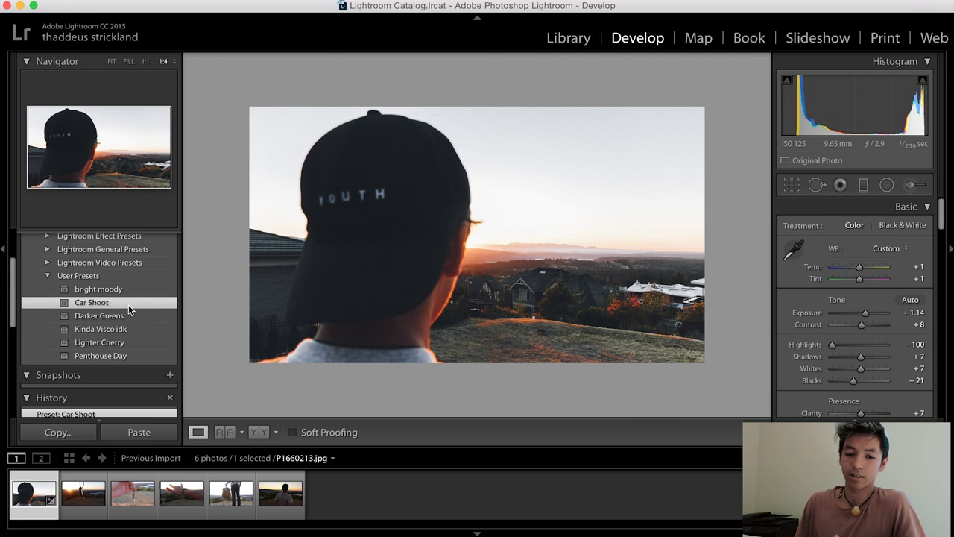
pyautogui.press('super+shift+r')
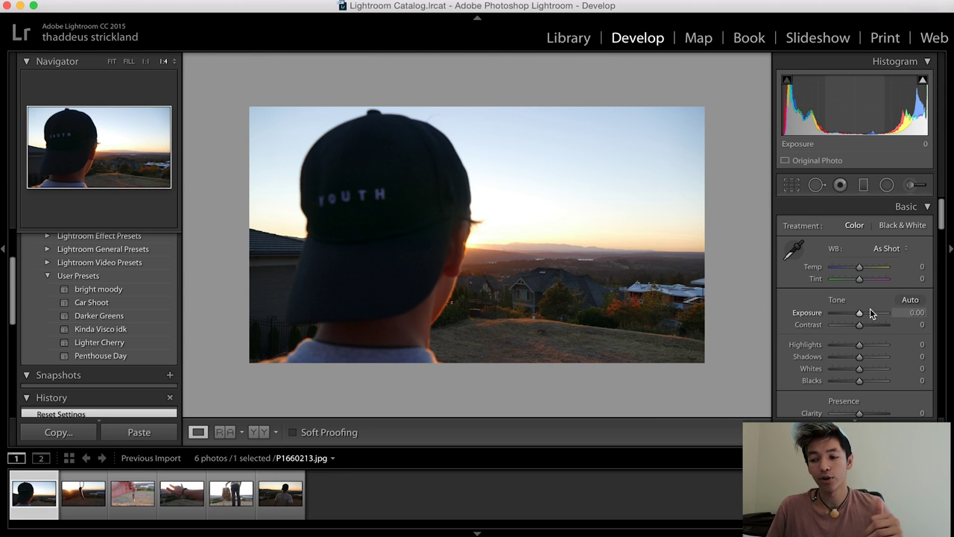
pyautogui.scroll(-3, 870, 320)
pyautogui.scroll(-10, 869, 322)
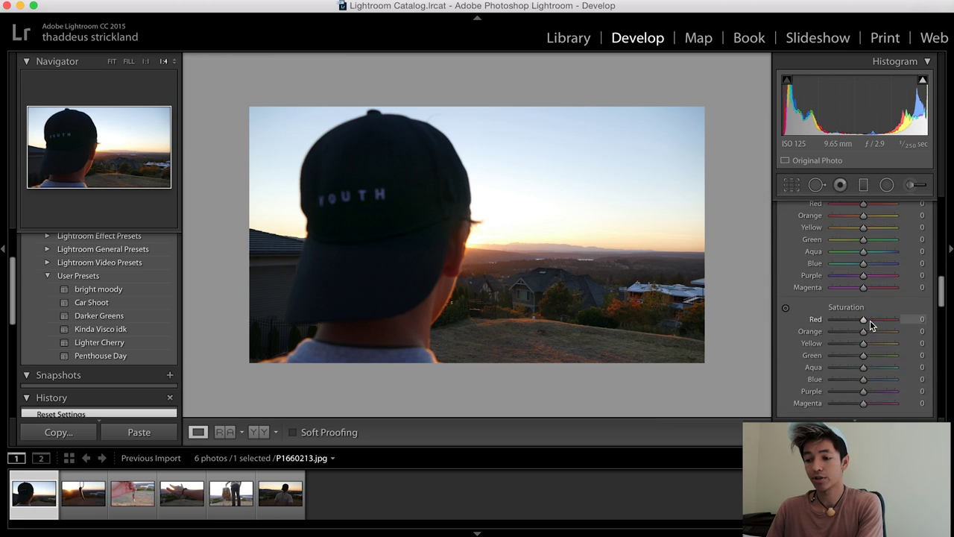
pyautogui.scroll(5, 868, 313)
pyautogui.scroll(10, 865, 286)
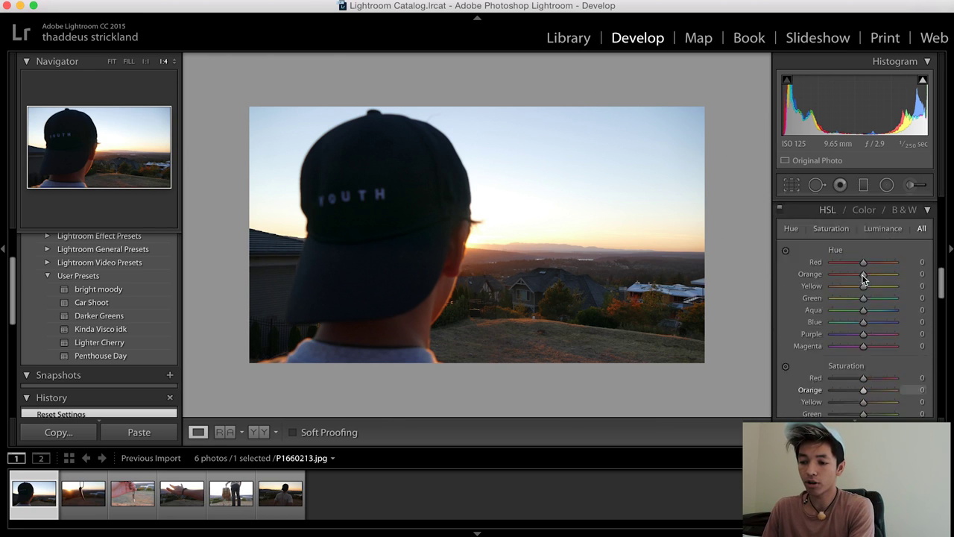
pyautogui.click(904, 209)
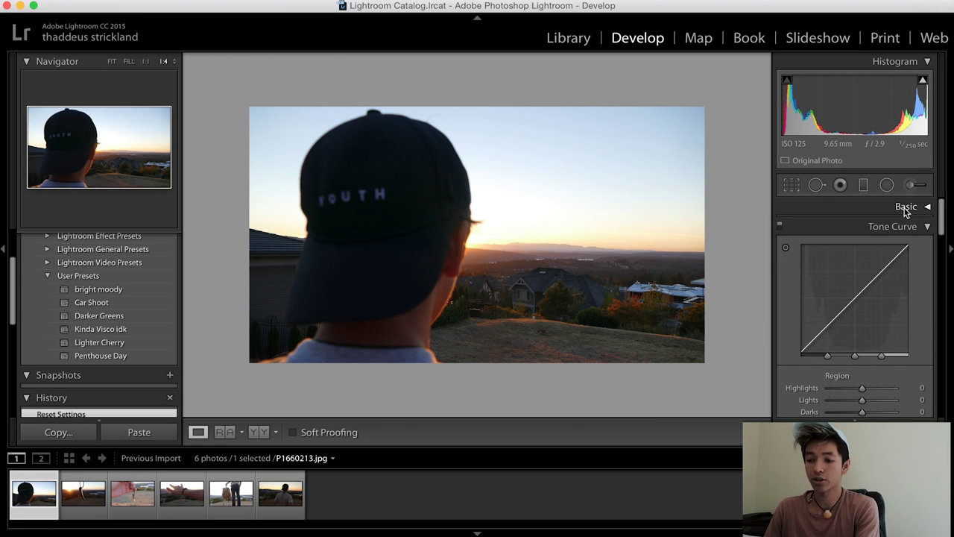
pyautogui.click(911, 227)
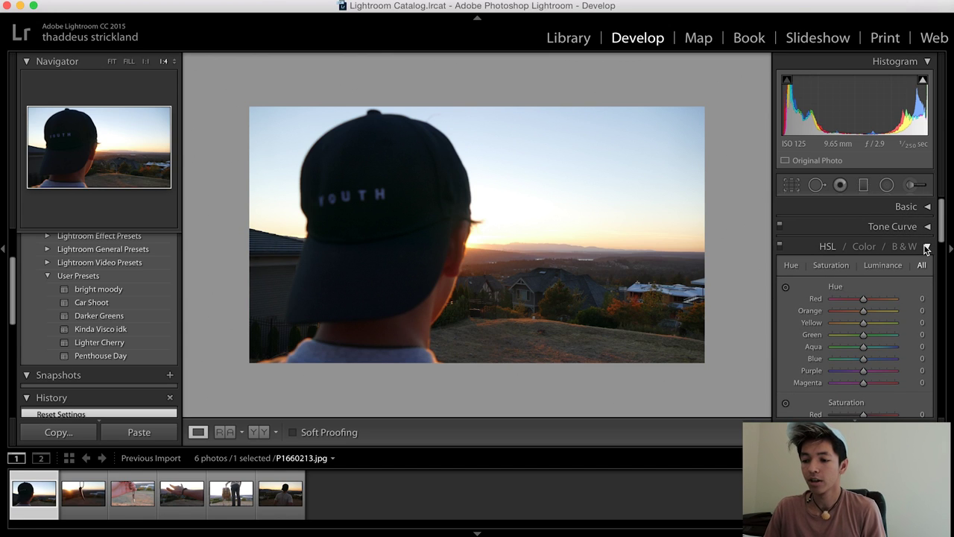
pyautogui.click(912, 249)
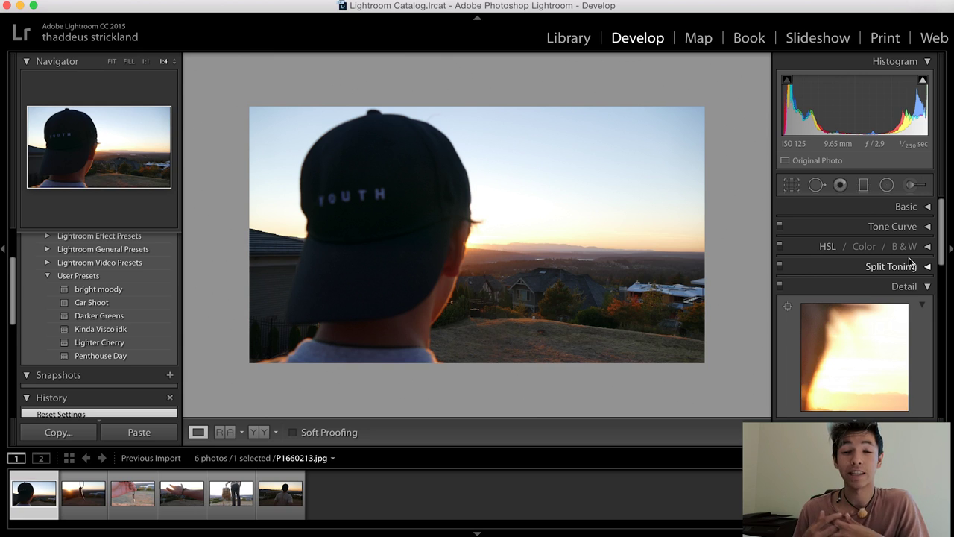
pyautogui.click(915, 208)
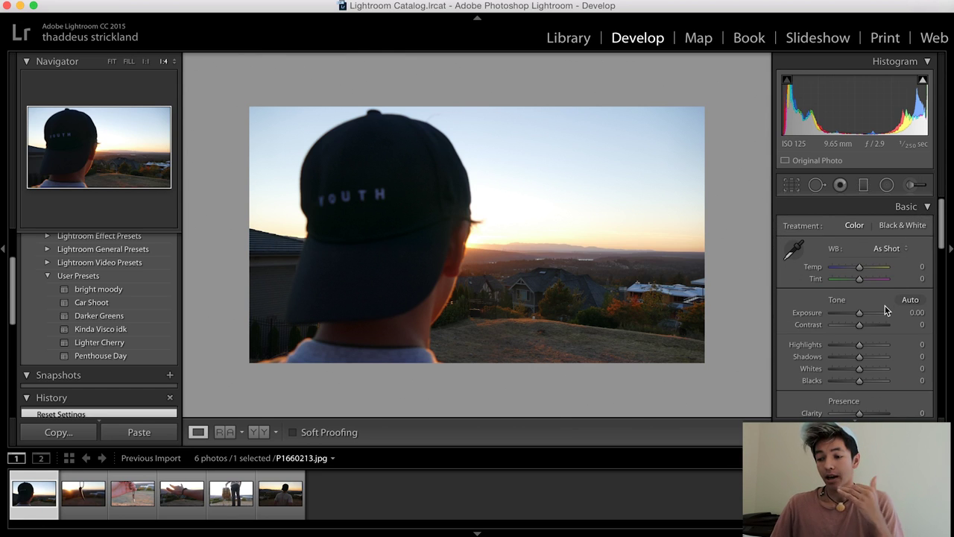
pyautogui.scroll(-10, 885, 310)
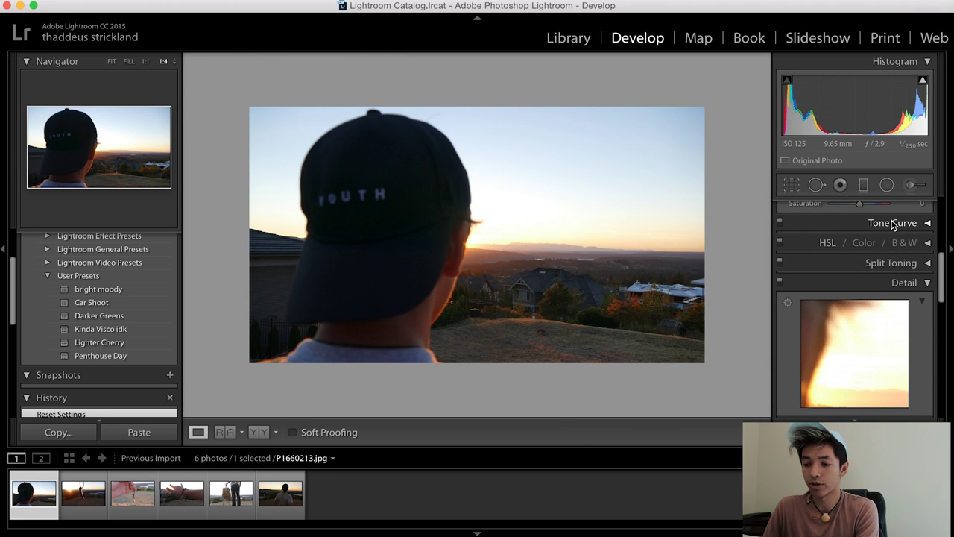
pyautogui.click(881, 220)
pyautogui.scroll(-5, 892, 281)
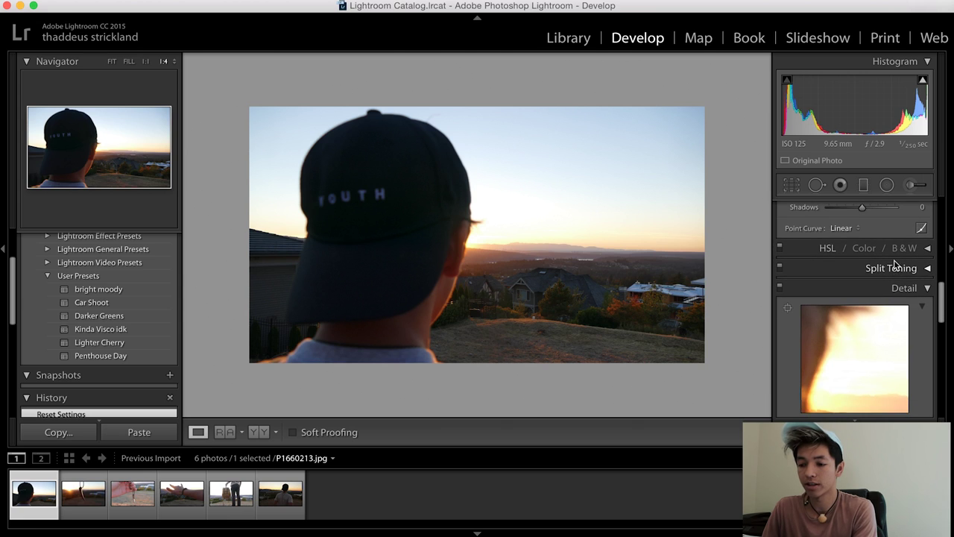
pyautogui.click(894, 268)
pyautogui.scroll(-3, 893, 262)
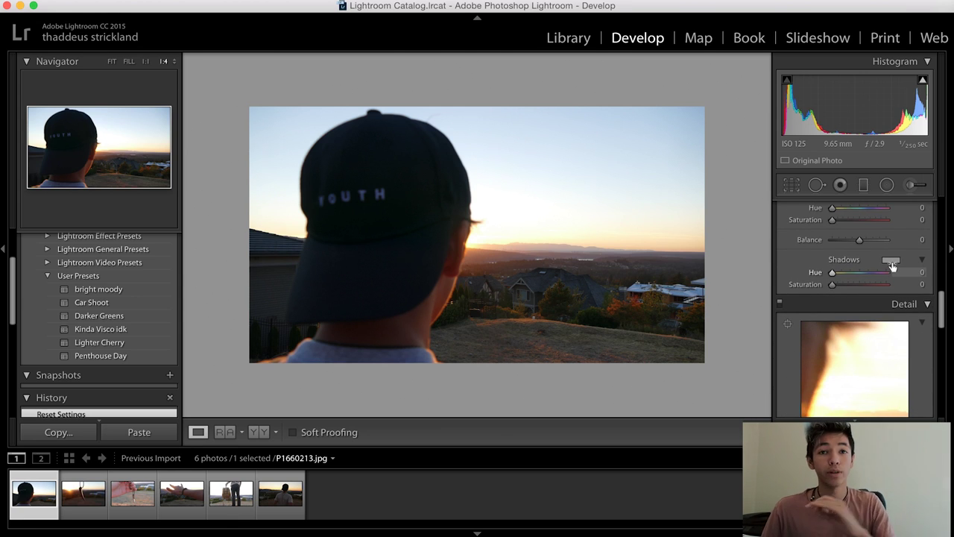
pyautogui.scroll(-10, 892, 266)
pyautogui.scroll(5, 894, 269)
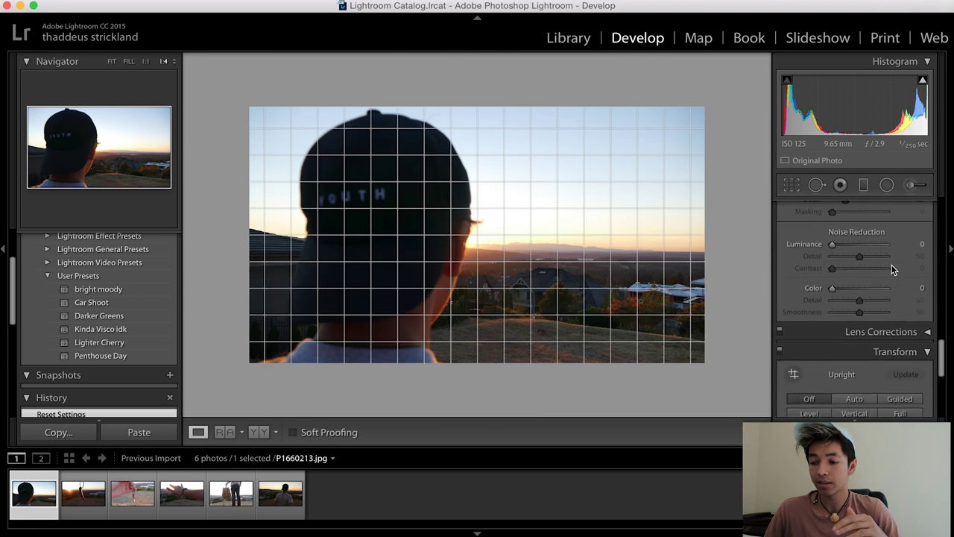
pyautogui.scroll(15, 894, 268)
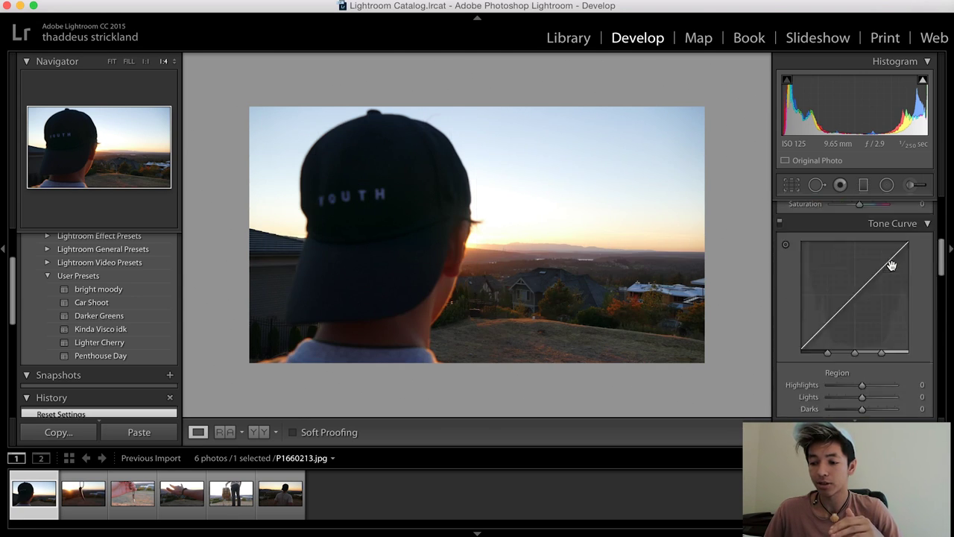
pyautogui.click(113, 285)
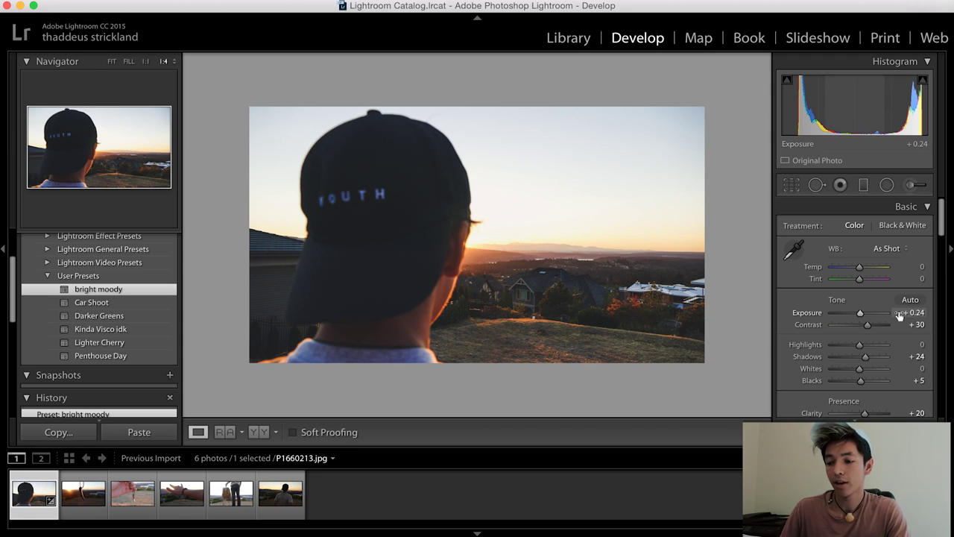
pyautogui.scroll(-4, 900, 313)
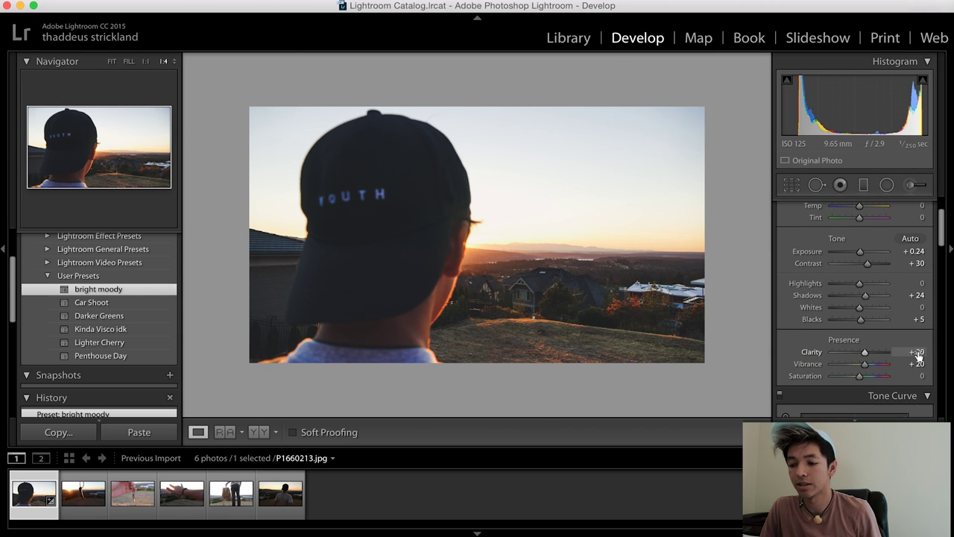
pyautogui.scroll(-8, 906, 313)
pyautogui.scroll(-12, 906, 315)
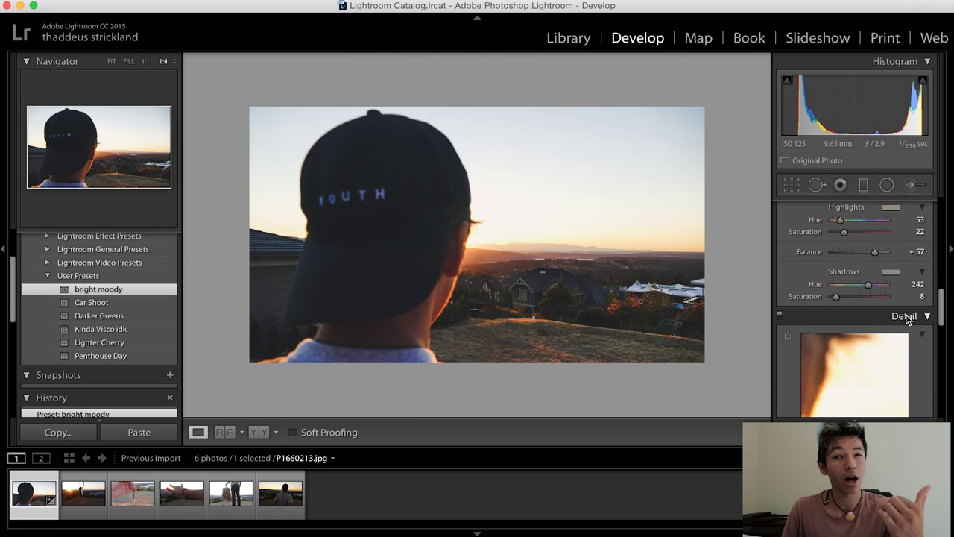
pyautogui.scroll(20, 906, 319)
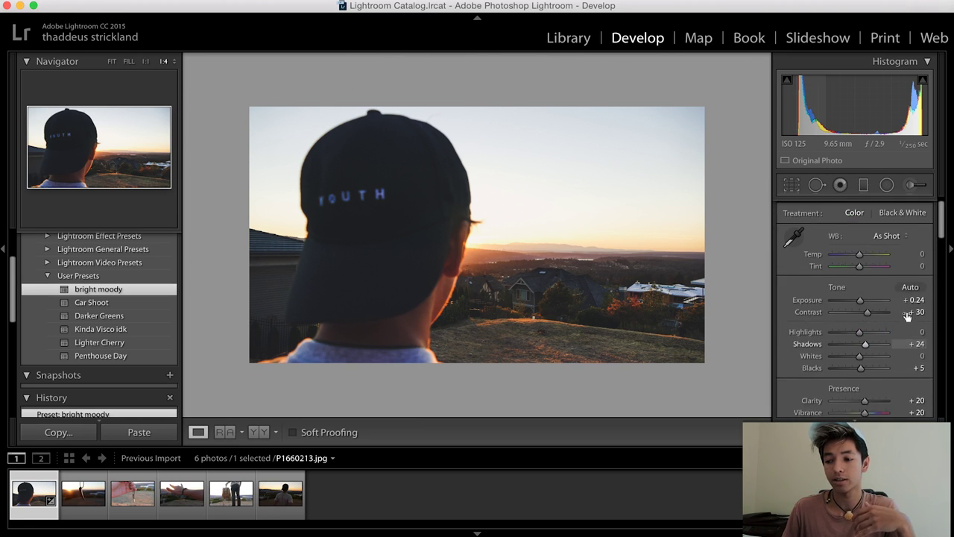
pyautogui.scroll(-5, 906, 319)
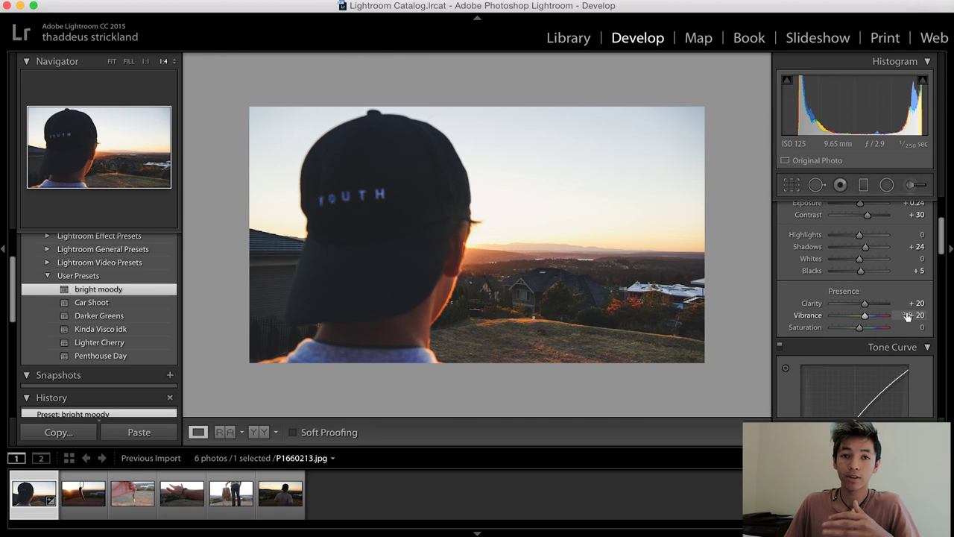
pyautogui.scroll(2, 906, 317)
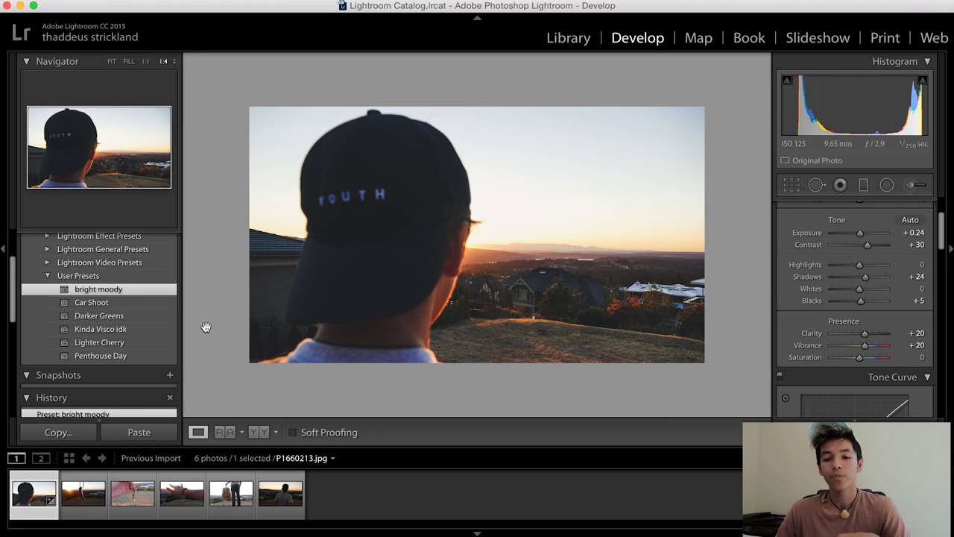
# Move on to the second photo, P1660218.jpg, the pendant against the sunset.
pyautogui.press('Right')
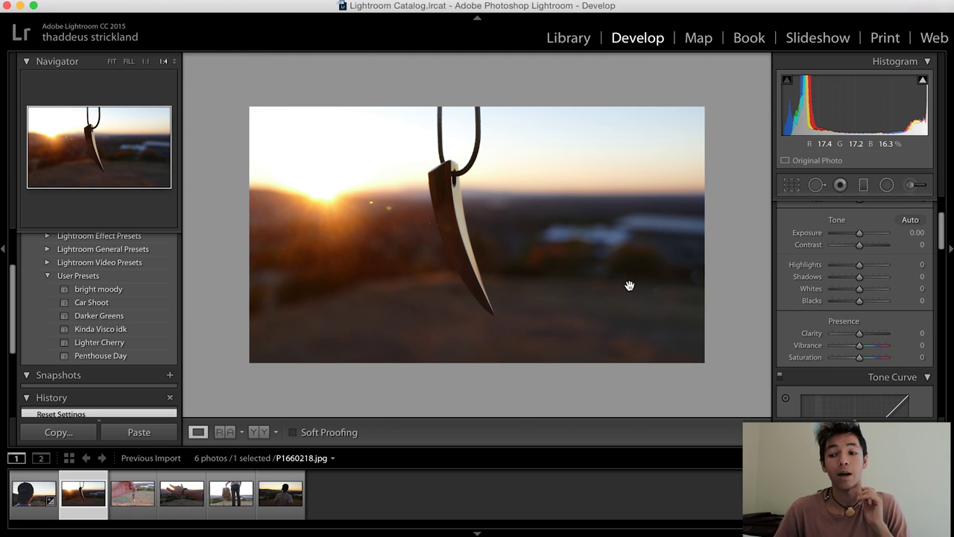
# Apply the Car Shoot preset to the pendant photo and collapse the Transform panel.
pyautogui.click(128, 302)
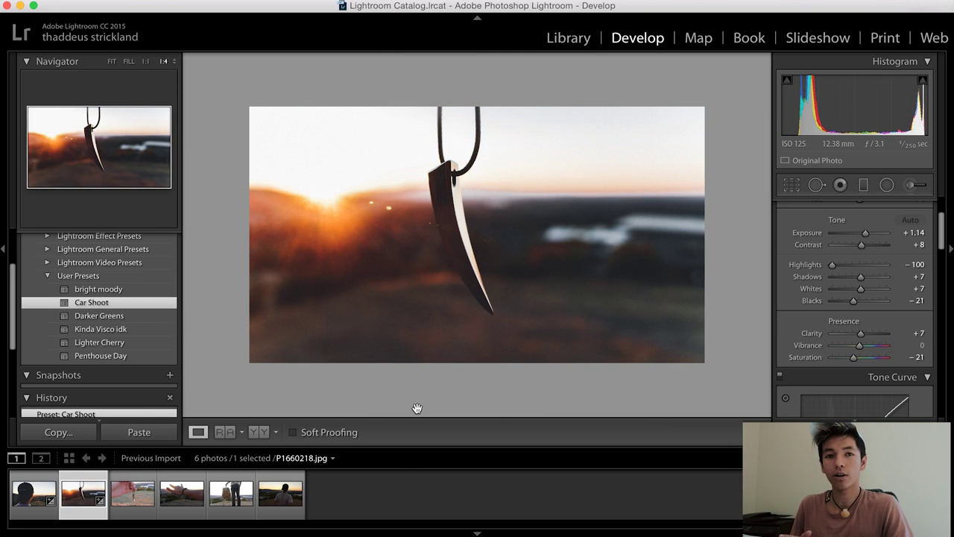
pyautogui.scroll(3, 886, 298)
pyautogui.scroll(-15, 886, 297)
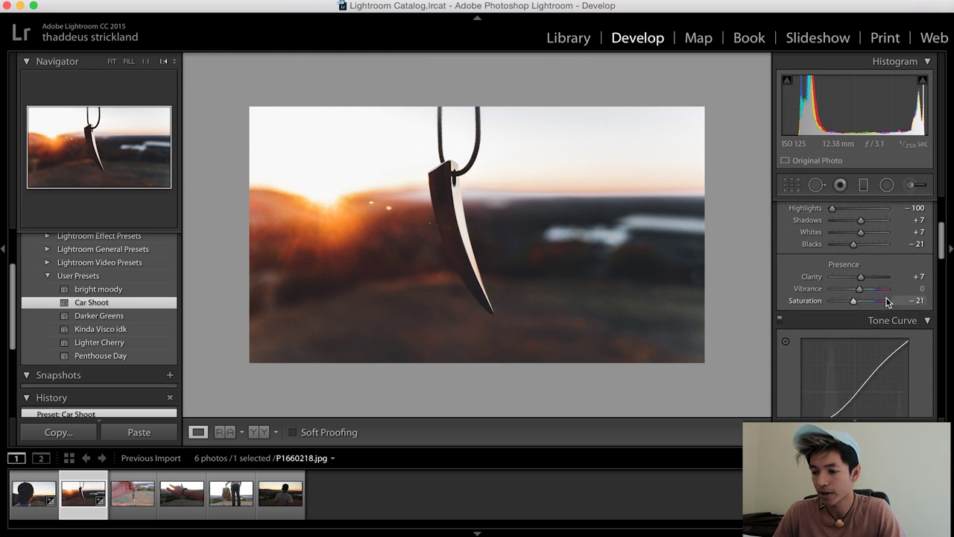
pyautogui.scroll(-5, 885, 297)
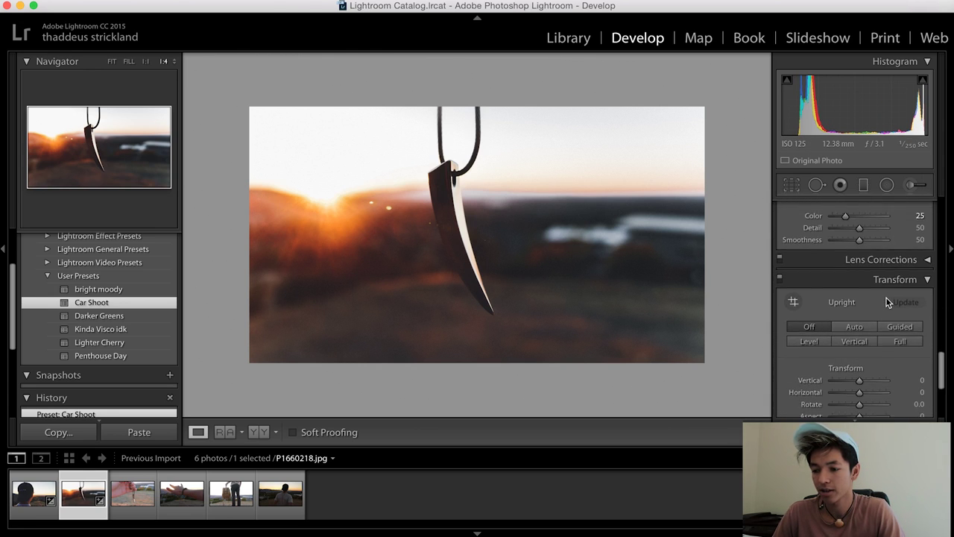
pyautogui.scroll(6, 885, 296)
pyautogui.scroll(-6, 885, 296)
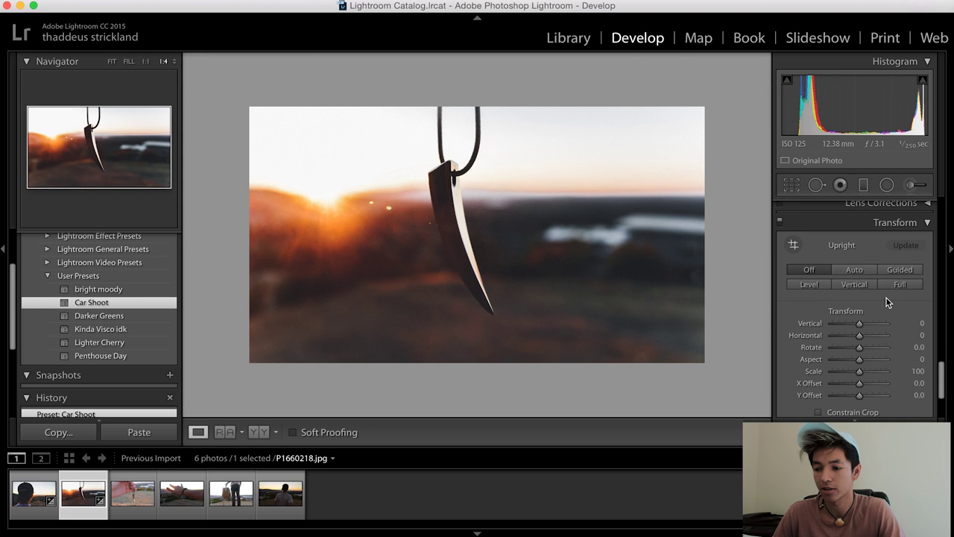
pyautogui.click(927, 221)
pyautogui.scroll(10, 862, 254)
pyautogui.scroll(-1, 862, 253)
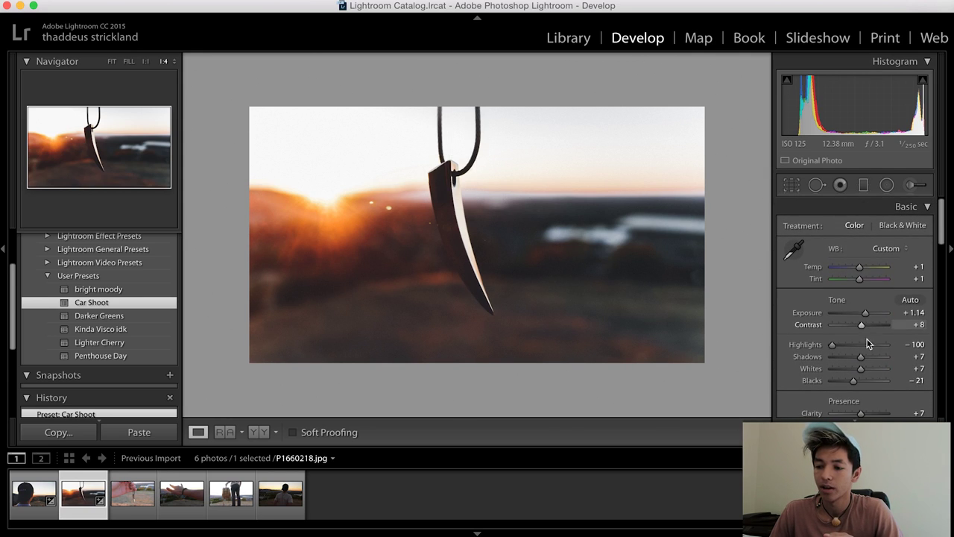
pyautogui.scroll(-4, 839, 337)
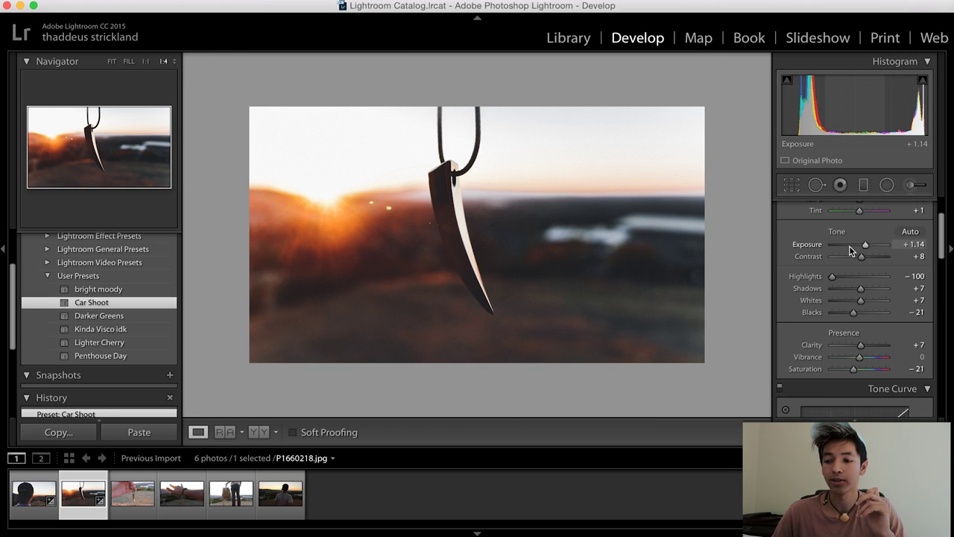
# Raise Exposure to +1.25 and Contrast to +15, and test brightening the Highlights.
pyautogui.moveTo(862, 248)
pyautogui.mouseDown()
pyautogui.moveTo(849, 249)
pyautogui.moveTo(860, 251)
pyautogui.mouseUp()
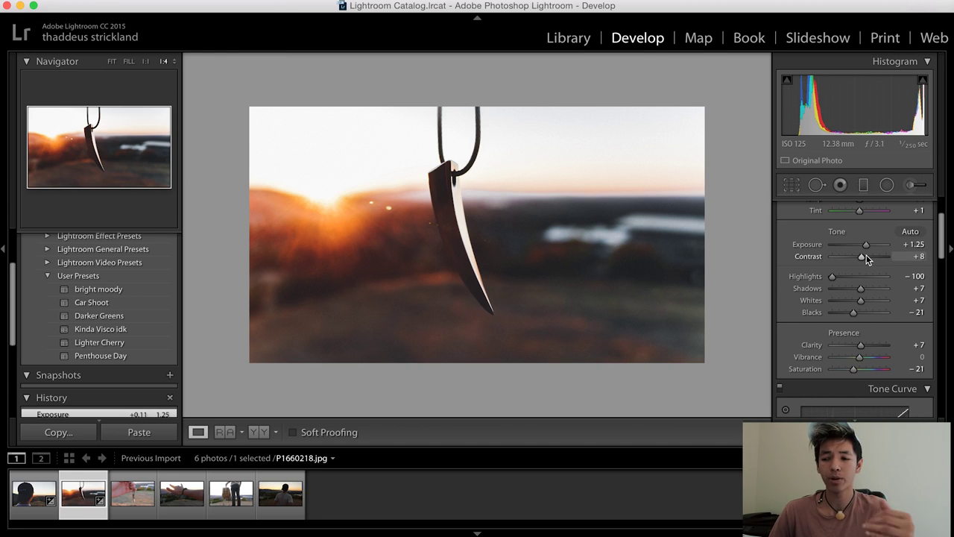
pyautogui.scroll(2, 849, 328)
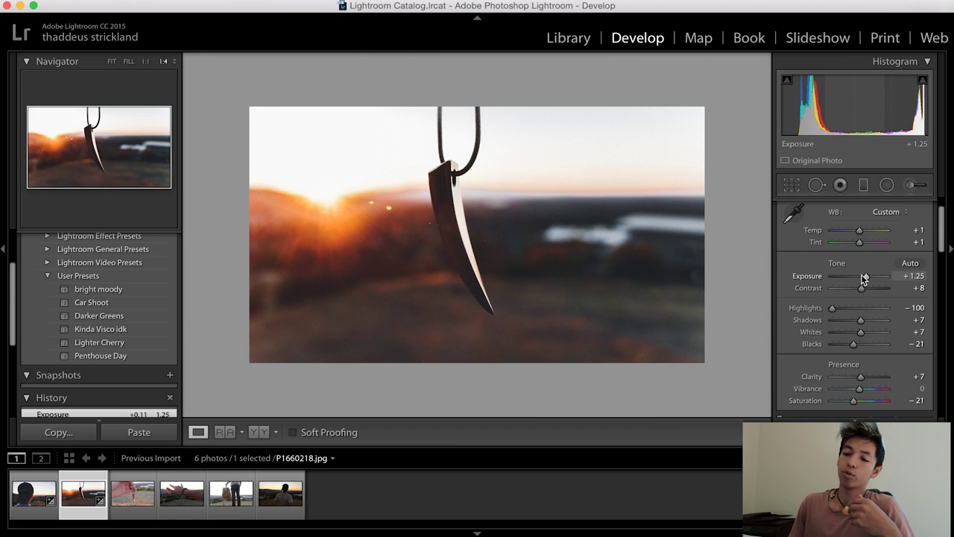
pyautogui.moveTo(861, 287)
pyautogui.mouseDown()
pyautogui.moveTo(881, 288)
pyautogui.moveTo(834, 289)
pyautogui.moveTo(863, 294)
pyautogui.mouseUp()
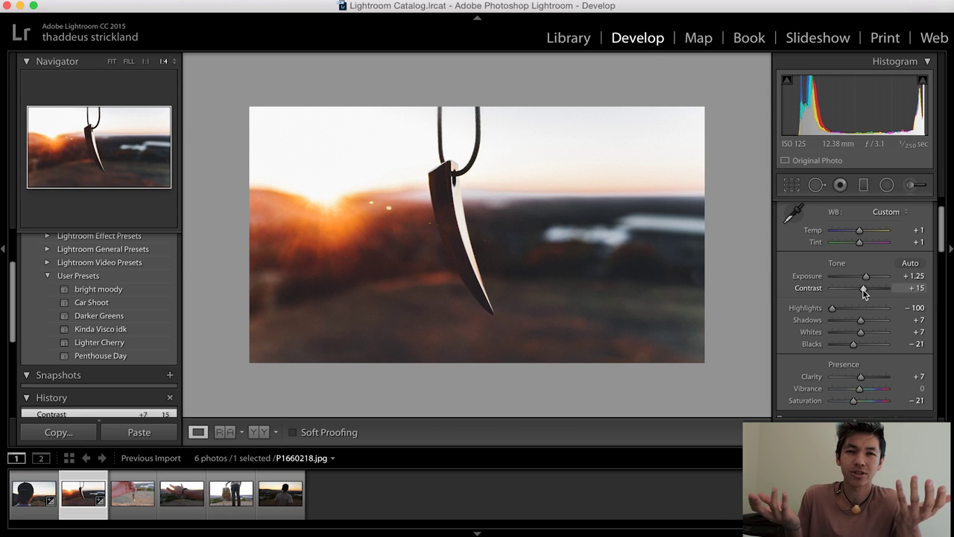
pyautogui.moveTo(865, 307); pyautogui.dragTo(805, 307)
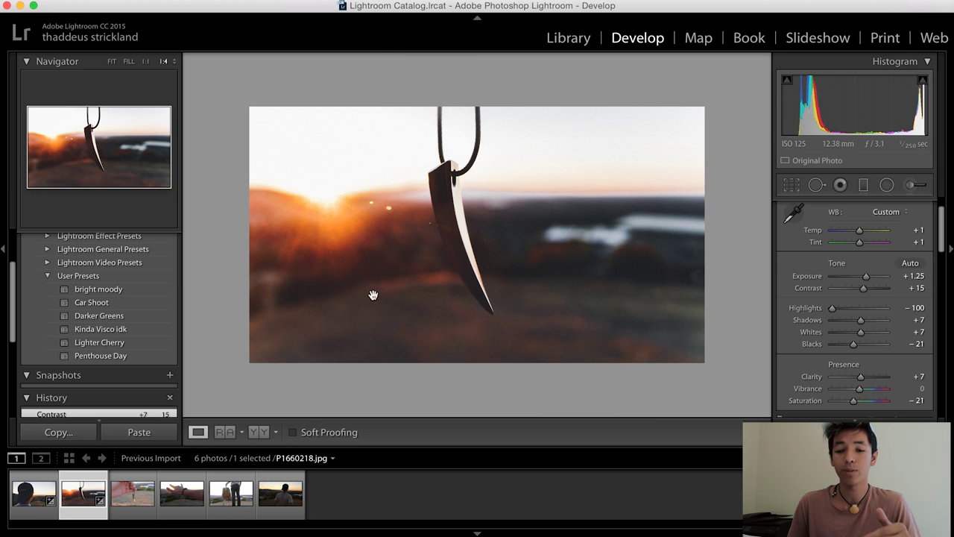
# Compare Darker Greens, Kinda Visco idk, Lighter Cherry and Car Shoot, settle on Penthouse Day, then open P1660223.jpg.
pyautogui.click(109, 317)
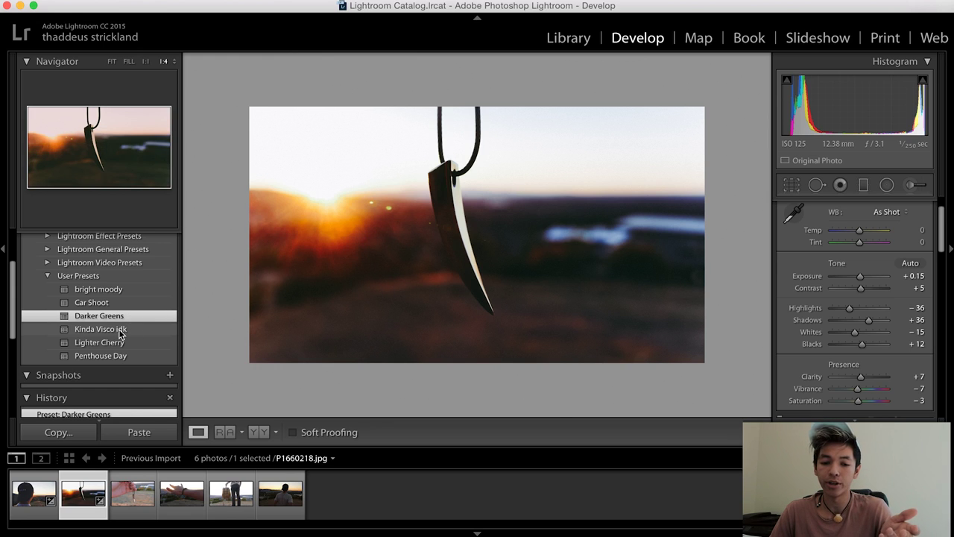
pyautogui.click(121, 329)
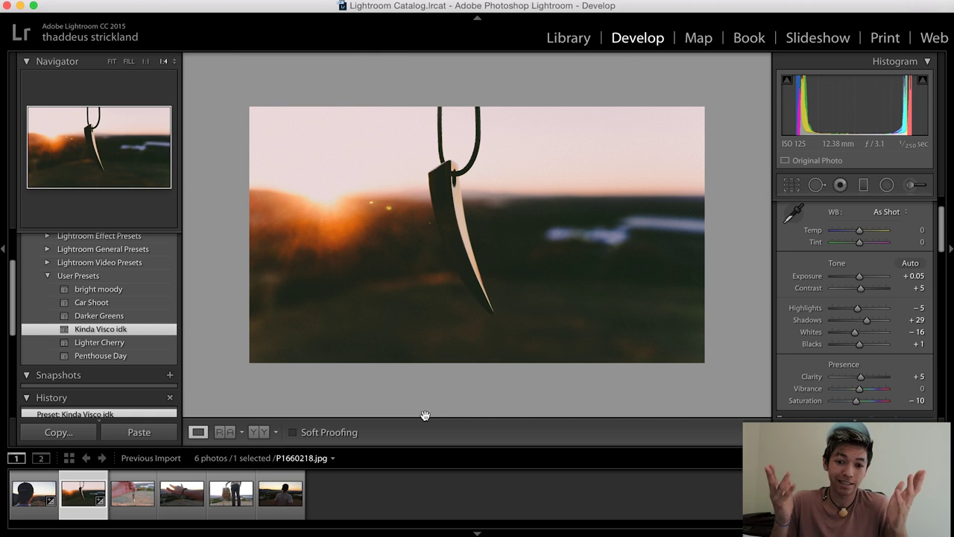
pyautogui.click(100, 342)
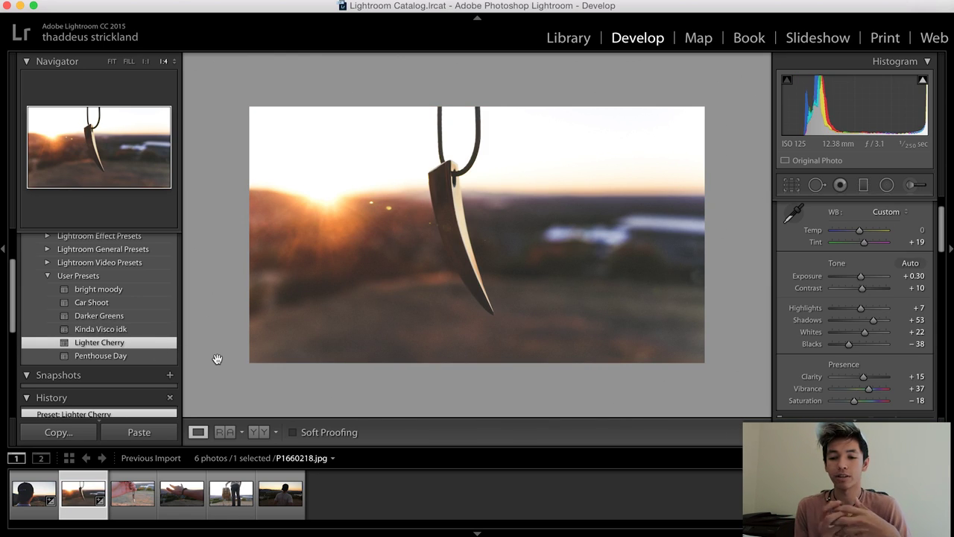
pyautogui.click(121, 355)
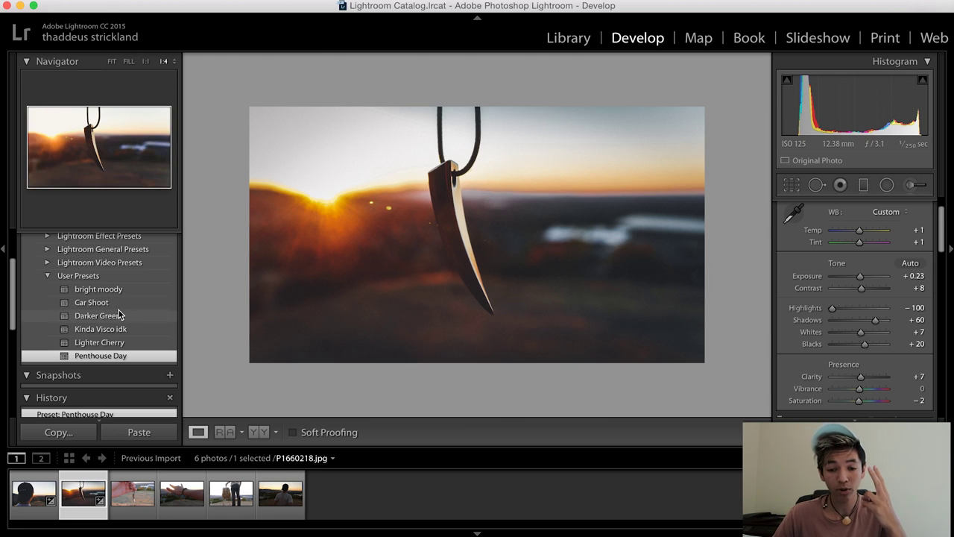
pyautogui.click(88, 300)
pyautogui.click(100, 357)
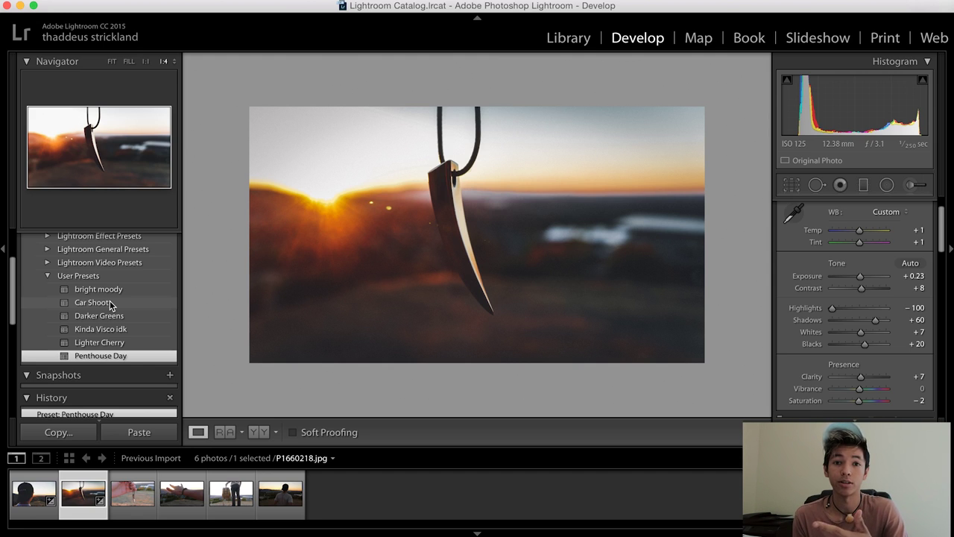
pyautogui.click(127, 492)
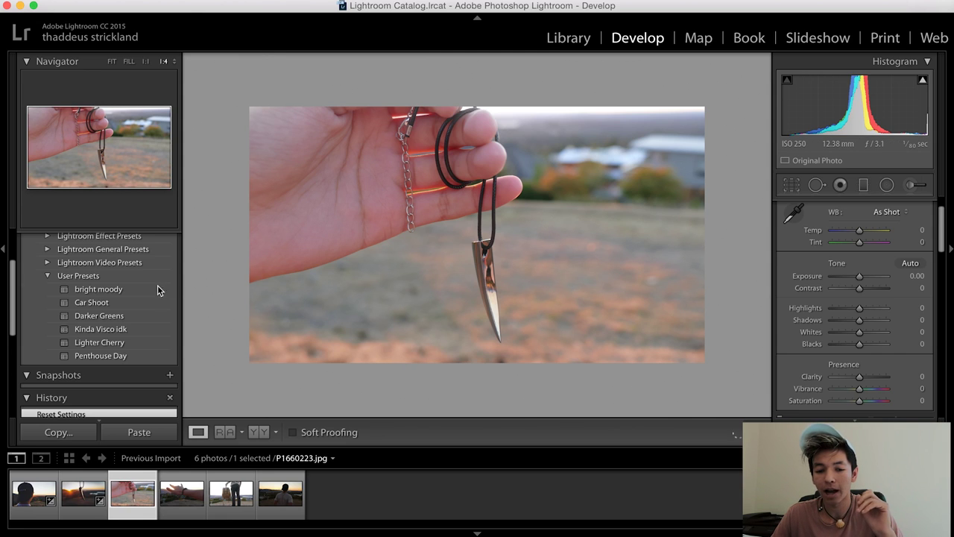
# Try bright moody with Exposure near -0.05, settle on Car Shoot after a reset, then open P1660235.jpg.
pyautogui.click(145, 292)
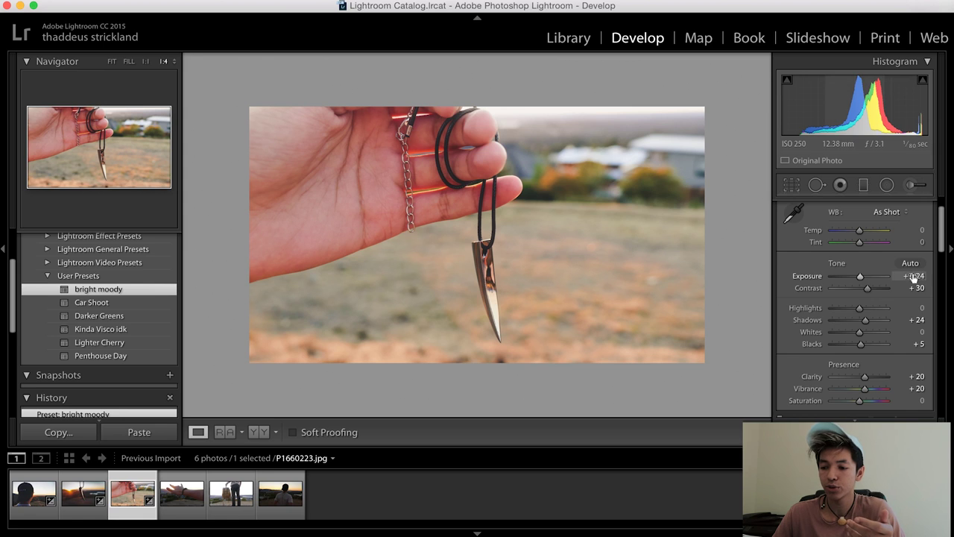
pyautogui.moveTo(861, 277)
pyautogui.mouseDown()
pyautogui.moveTo(872, 278)
pyautogui.moveTo(847, 278)
pyautogui.moveTo(858, 277)
pyautogui.mouseUp()
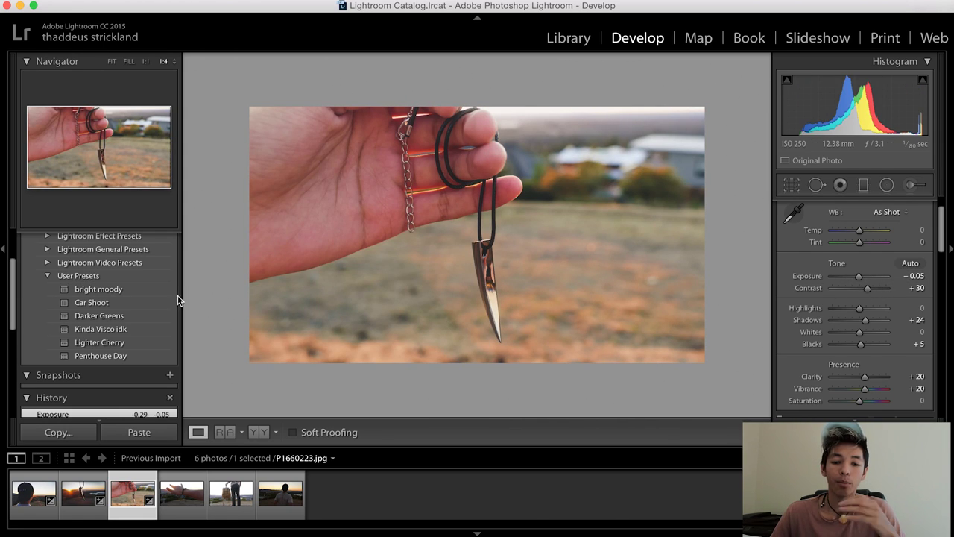
pyautogui.click(112, 303)
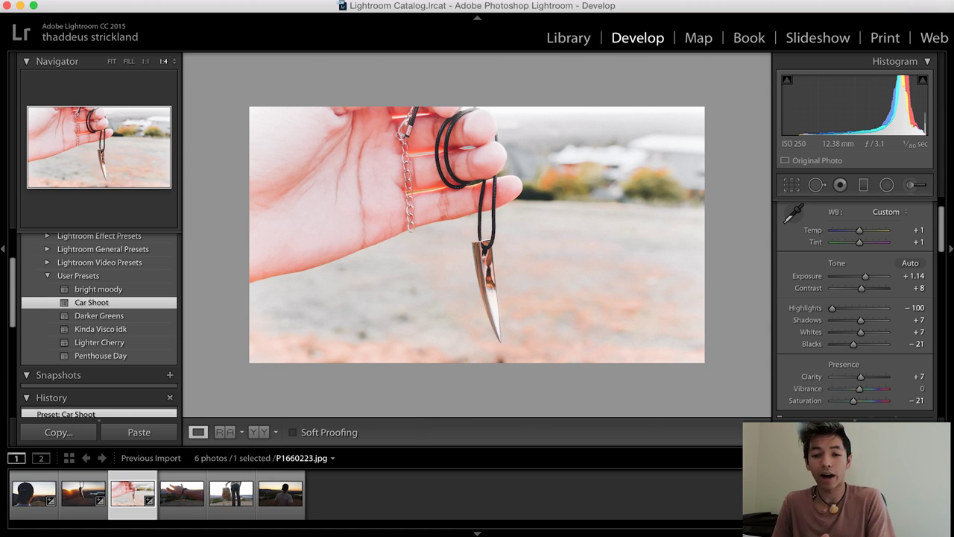
pyautogui.press('super+shift+r')
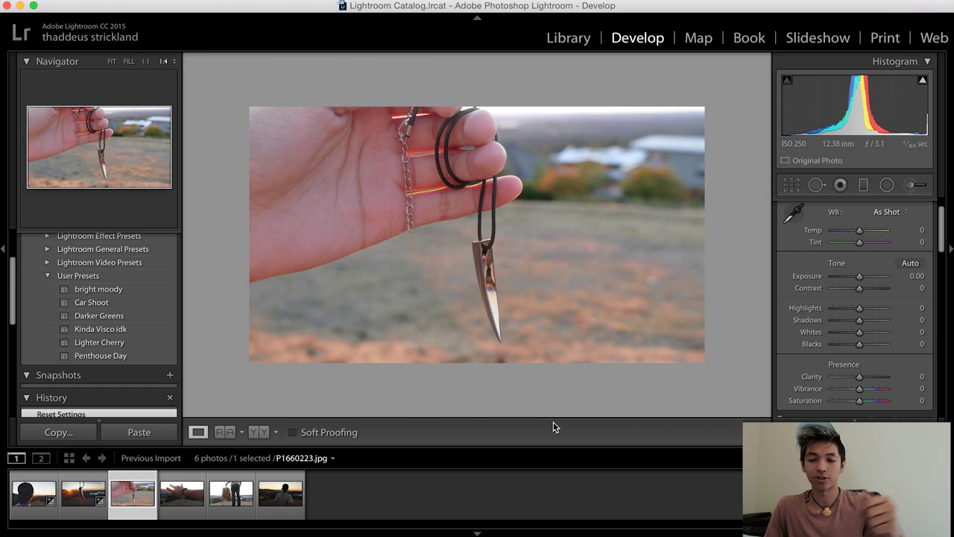
pyautogui.click(105, 303)
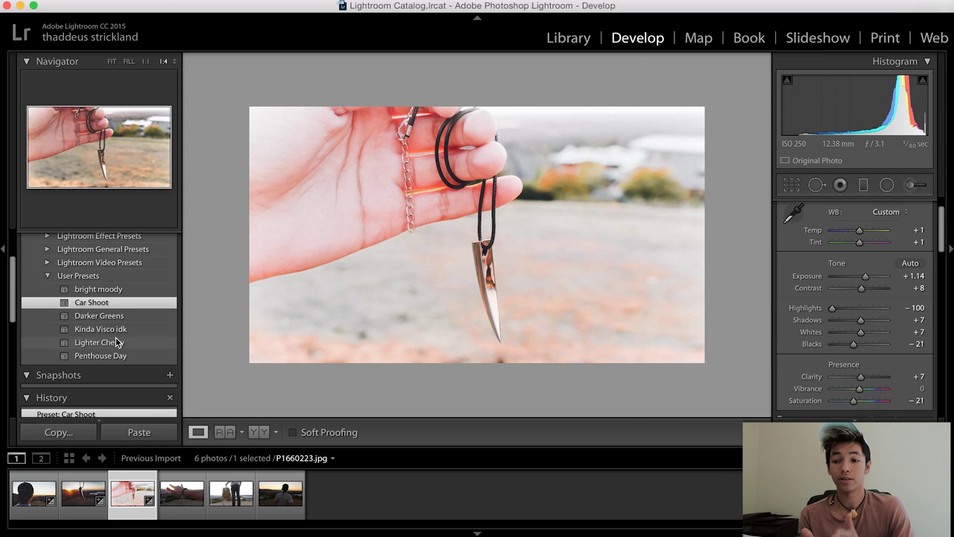
pyautogui.click(187, 505)
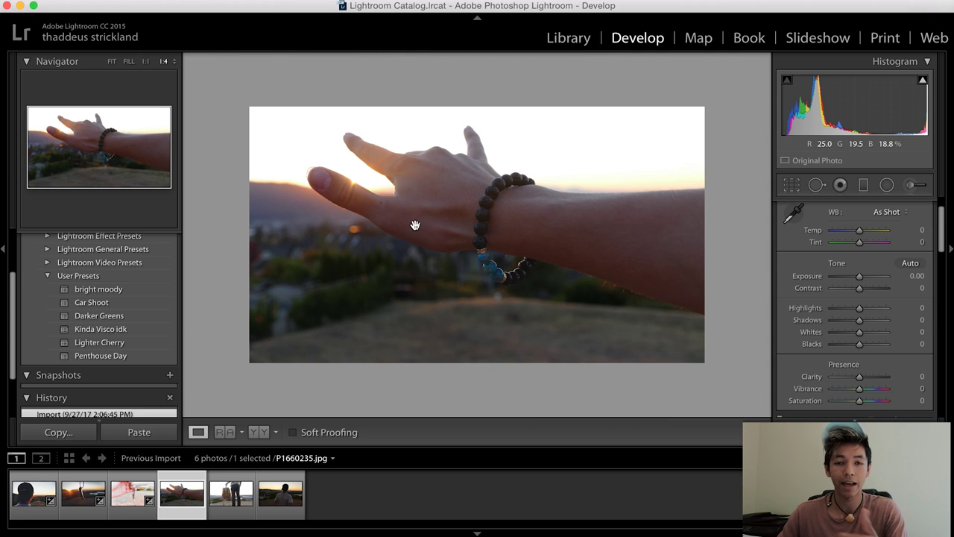
# Give the bracelet photo the Penthouse Day preset after trying Car Shoot, and raise Exposure to +1.25.
pyautogui.click(83, 302)
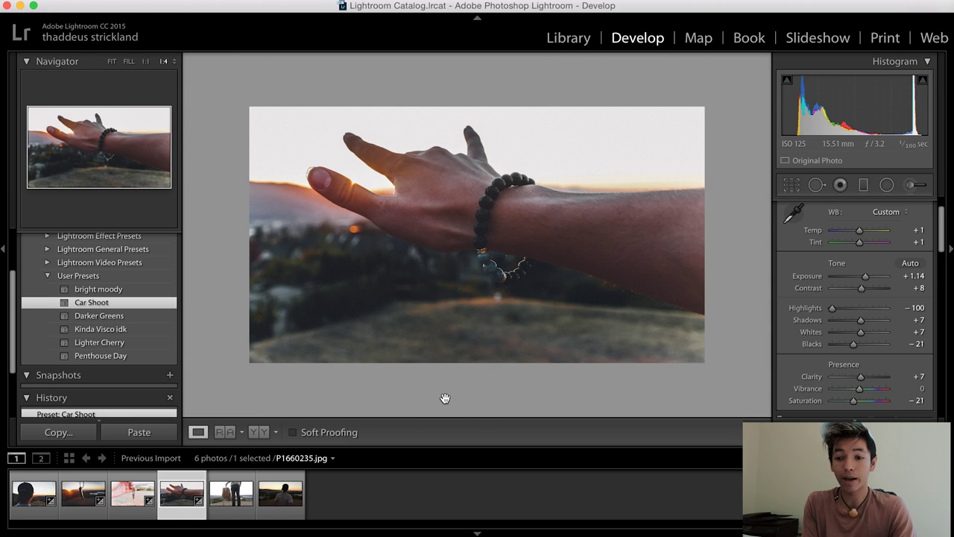
pyautogui.click(117, 356)
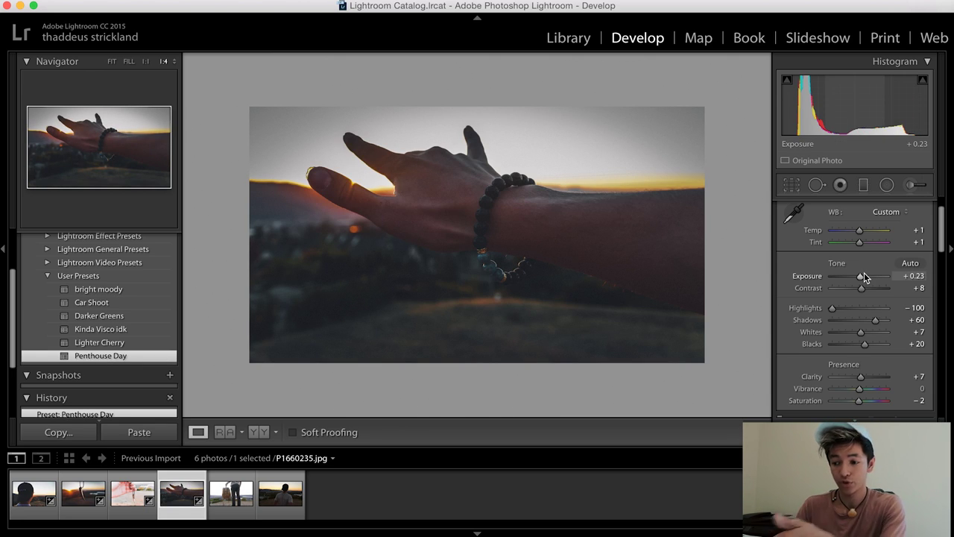
pyautogui.moveTo(863, 277); pyautogui.dragTo(866, 278)
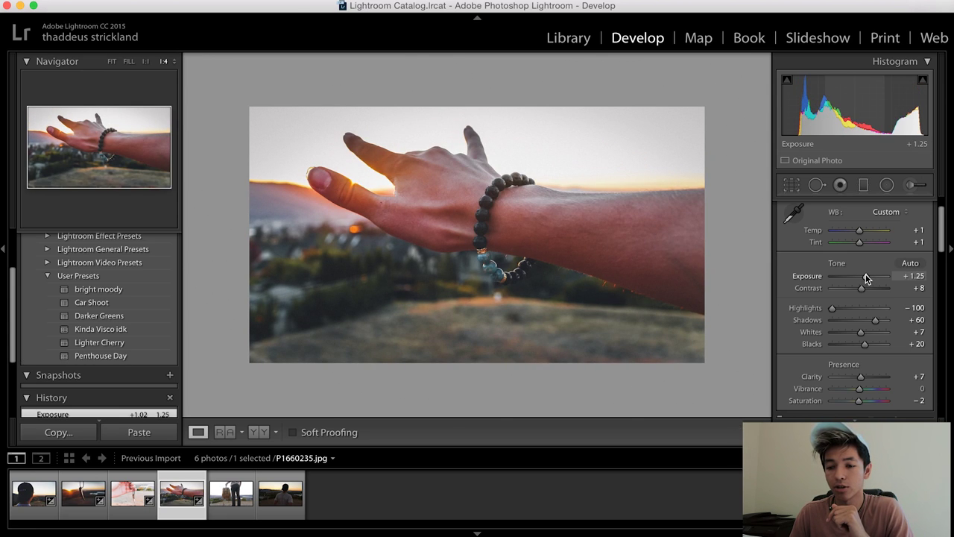
# In the HSL panel, lower Orange saturation to -47 and Yellow saturation to -11.
pyautogui.scroll(-2, 860, 335)
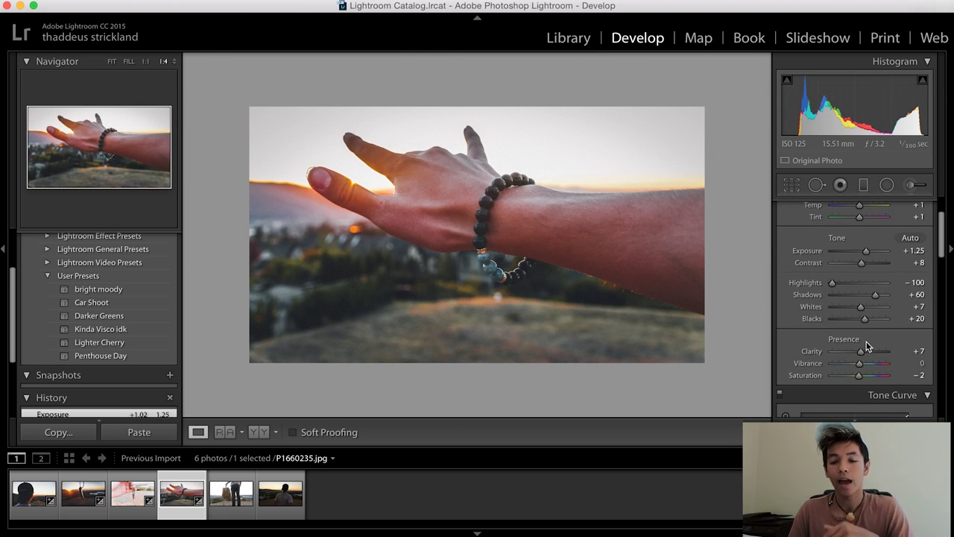
pyautogui.scroll(-20, 866, 345)
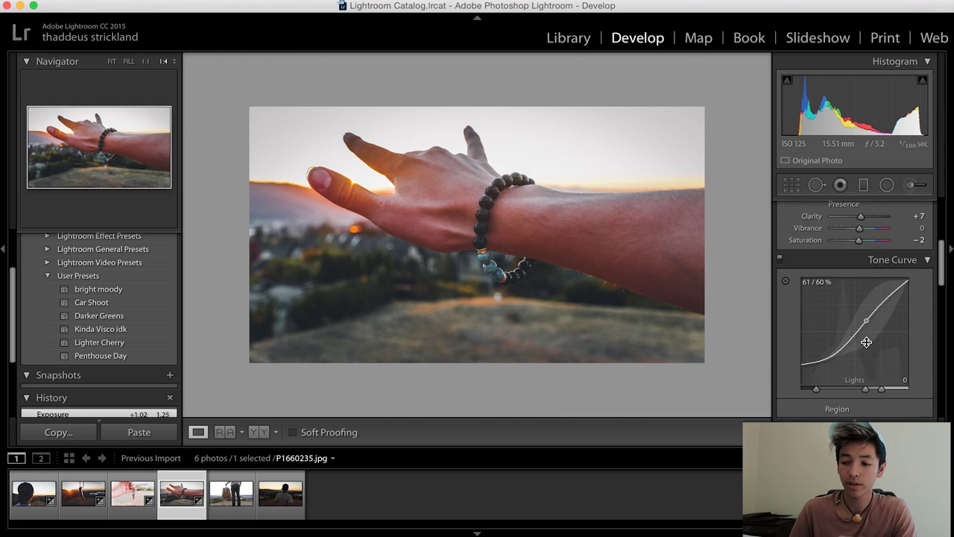
pyautogui.scroll(6, 866, 342)
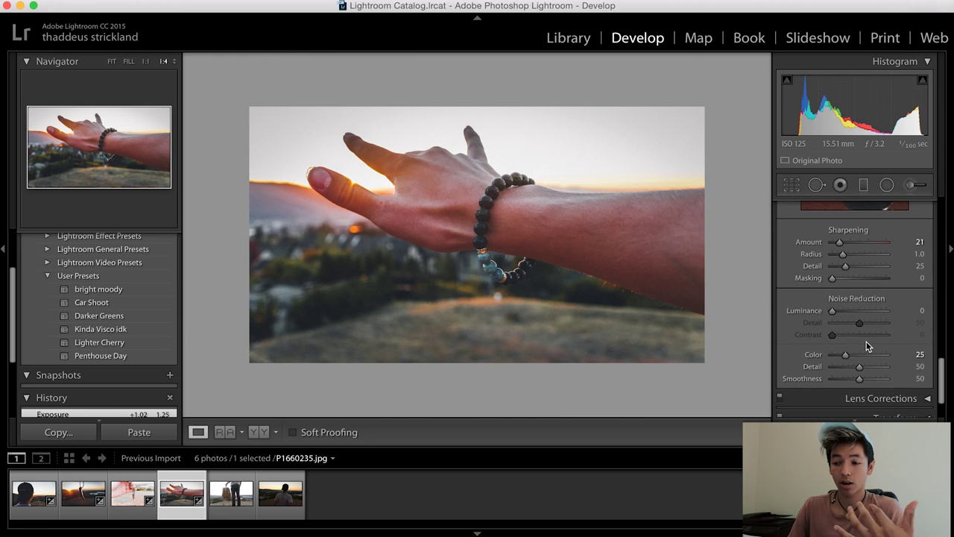
pyautogui.click(927, 290)
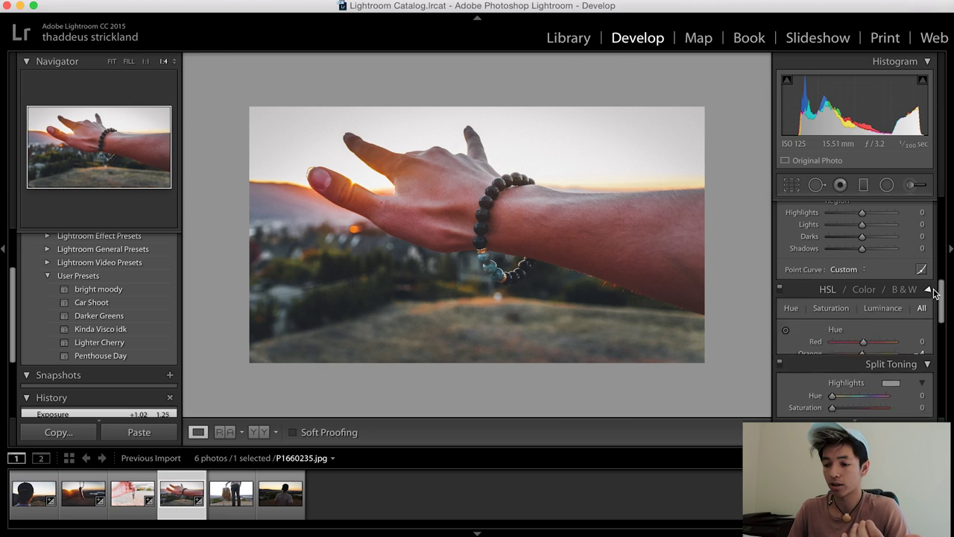
pyautogui.scroll(-4, 863, 260)
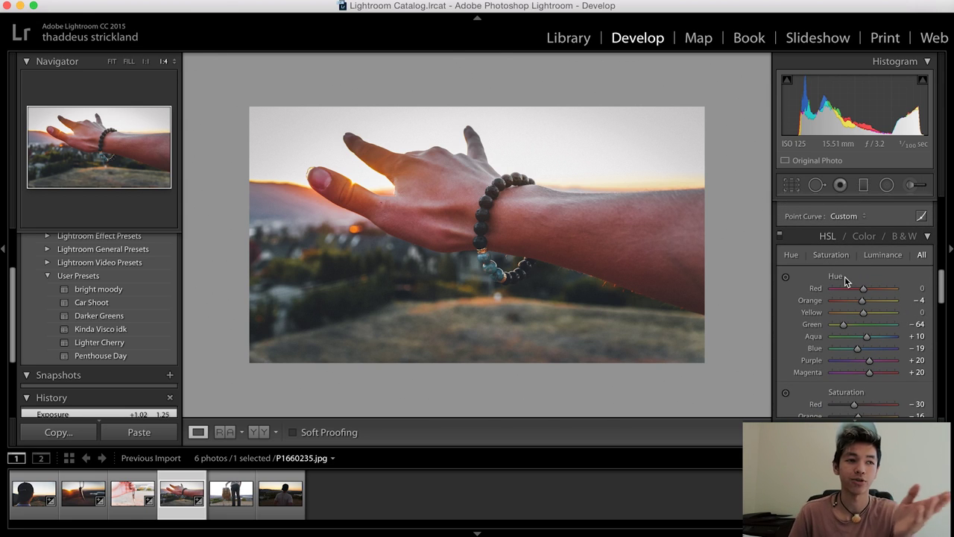
pyautogui.scroll(-3, 843, 276)
pyautogui.scroll(-2, 855, 290)
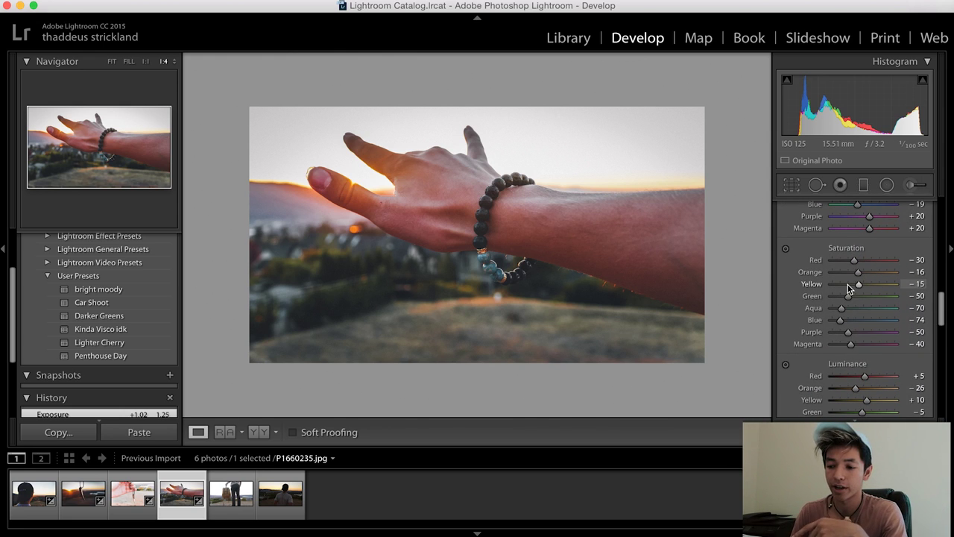
pyautogui.moveTo(857, 285); pyautogui.dragTo(855, 285)
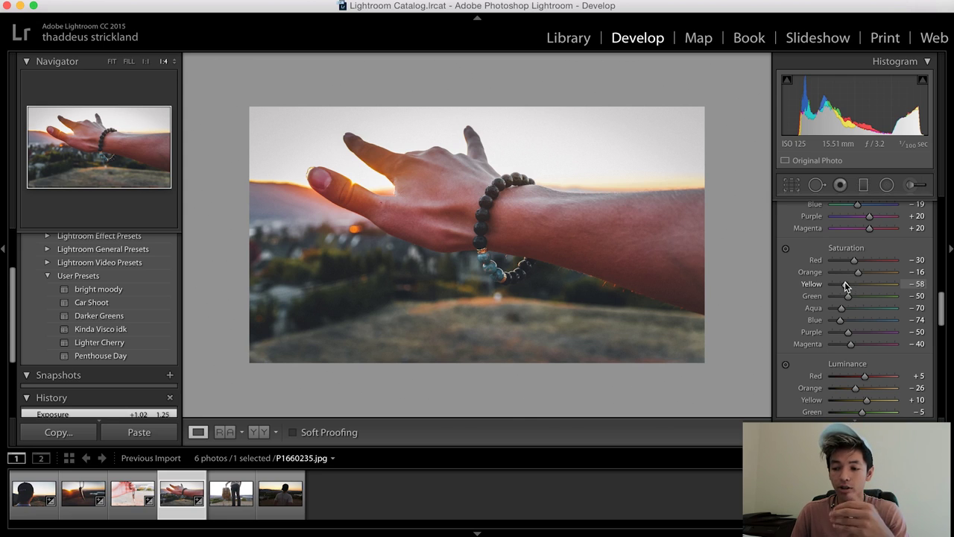
pyautogui.moveTo(857, 285)
pyautogui.mouseDown()
pyautogui.moveTo(822, 274)
pyautogui.moveTo(848, 274)
pyautogui.mouseUp()
pyautogui.scroll(3, 853, 299)
pyautogui.scroll(-3, 854, 300)
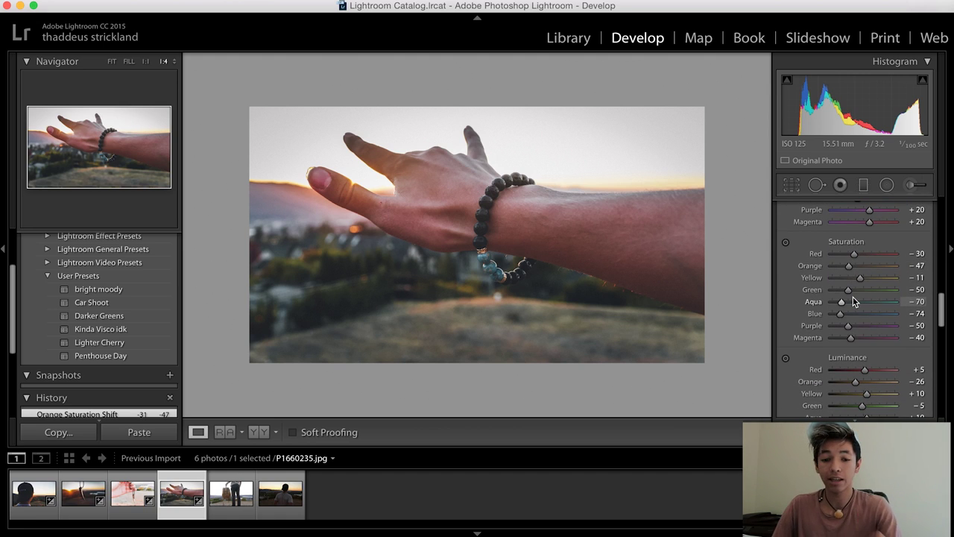
pyautogui.scroll(-3, 853, 299)
pyautogui.scroll(10, 853, 300)
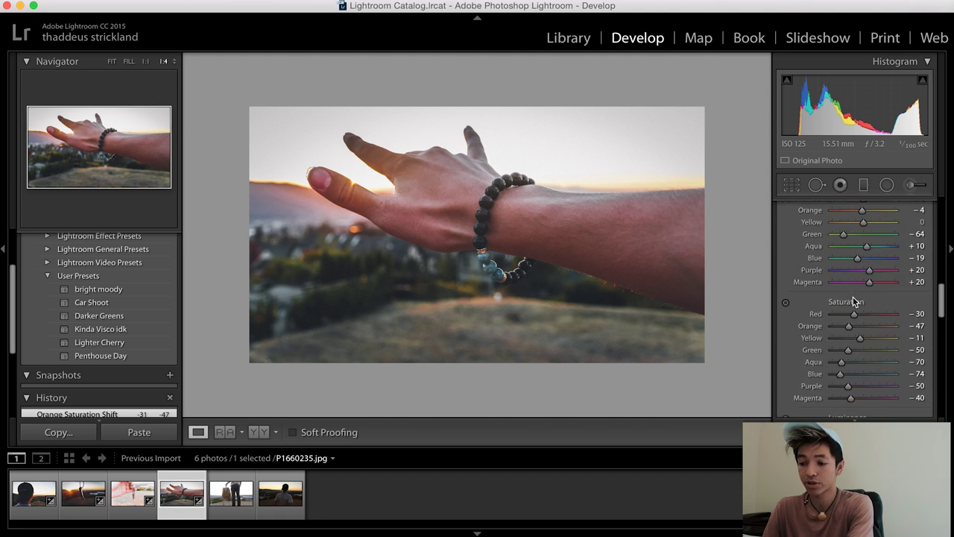
pyautogui.scroll(5, 852, 297)
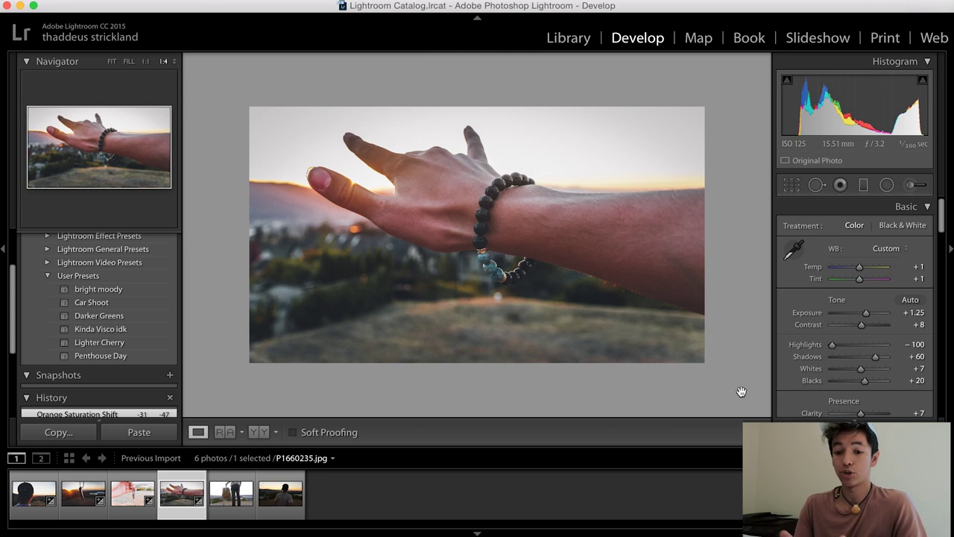
# Open backpack photo P1660339.jpg, compare bright moody, Car Shoot and Penthouse Day, and settle on Car Shoot.
pyautogui.click(232, 498)
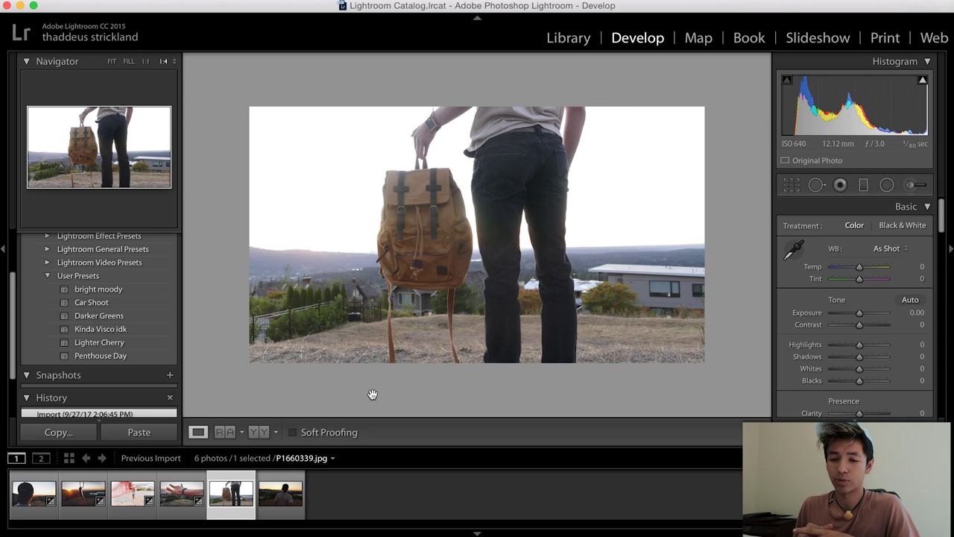
pyautogui.click(100, 289)
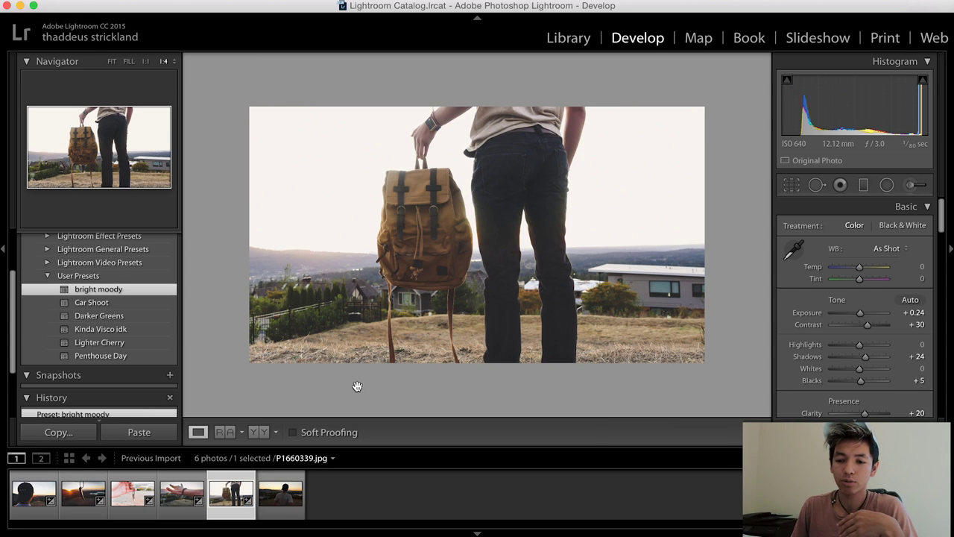
pyautogui.click(82, 303)
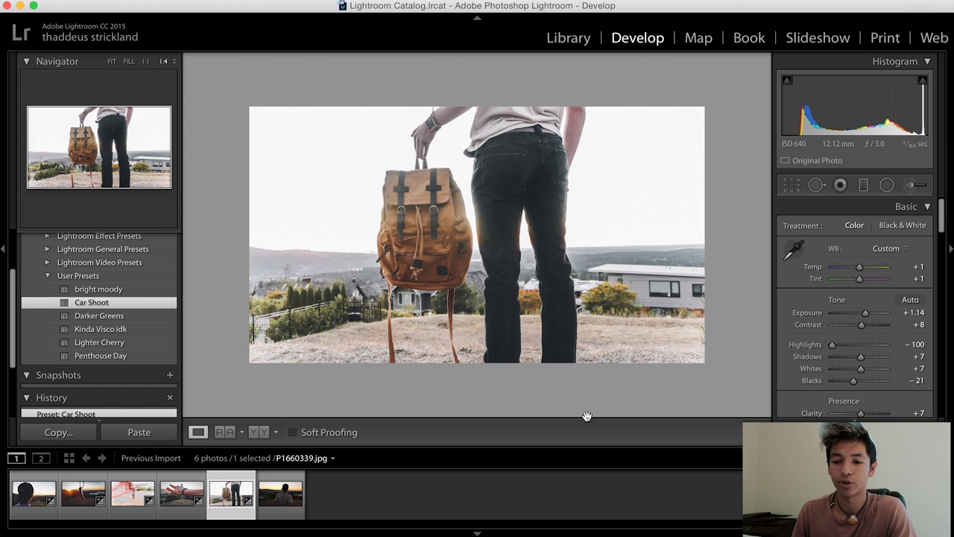
pyautogui.press('super+shift+r')
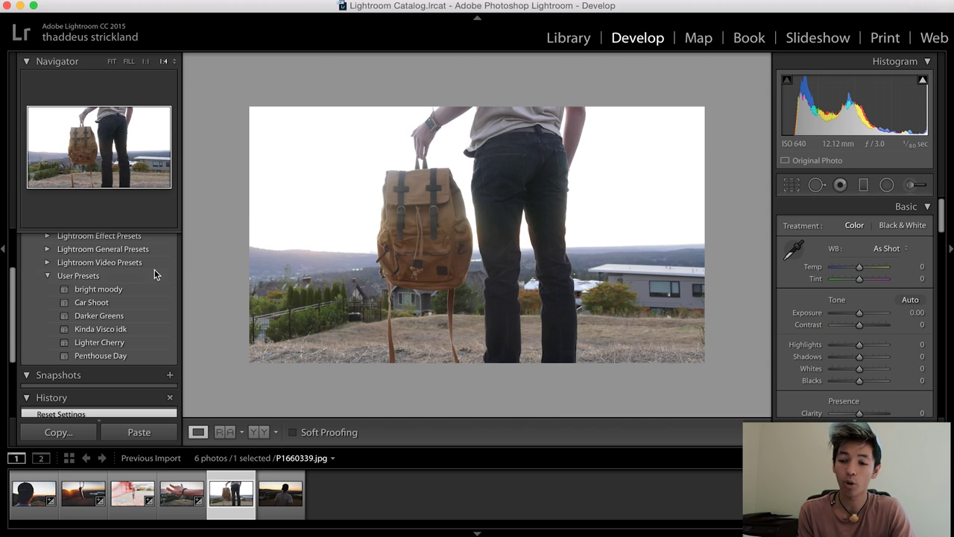
pyautogui.click(95, 303)
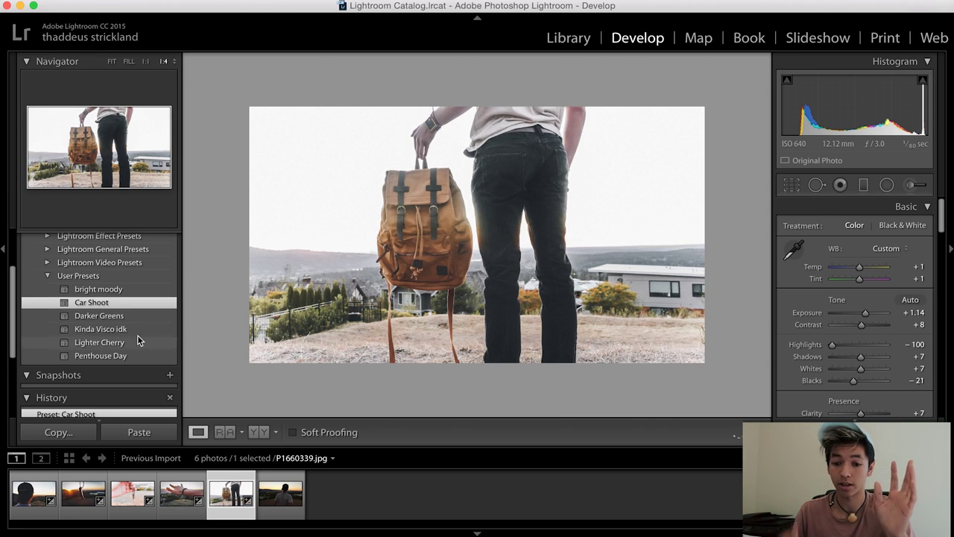
pyautogui.click(121, 356)
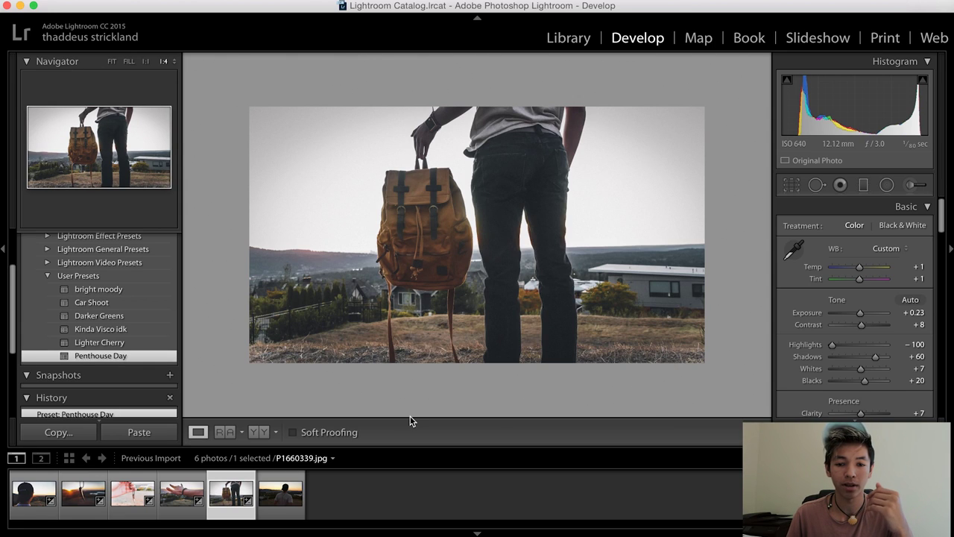
pyautogui.click(90, 304)
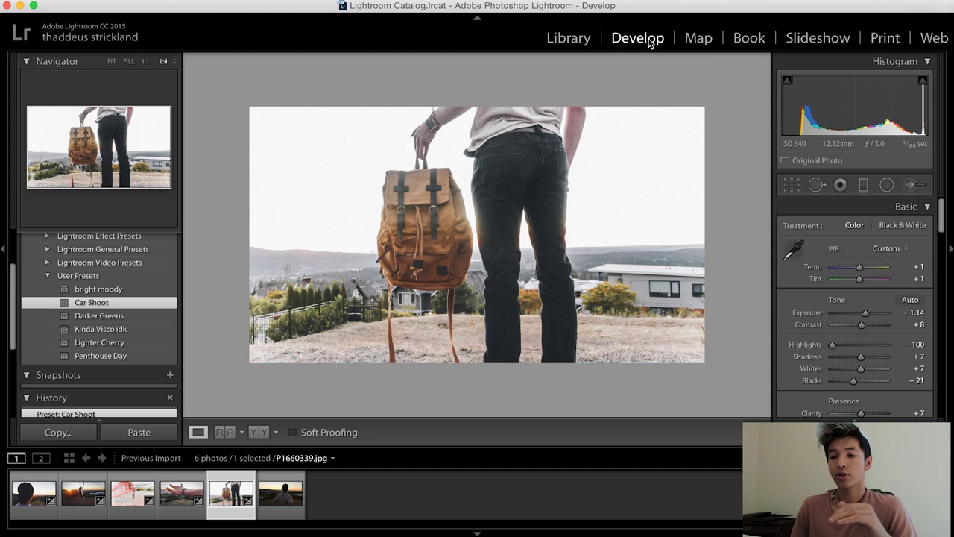
# Select the sixth photo, P1660358.jpg of the capped figure at sunset, in Develop.
pyautogui.click(568, 37)
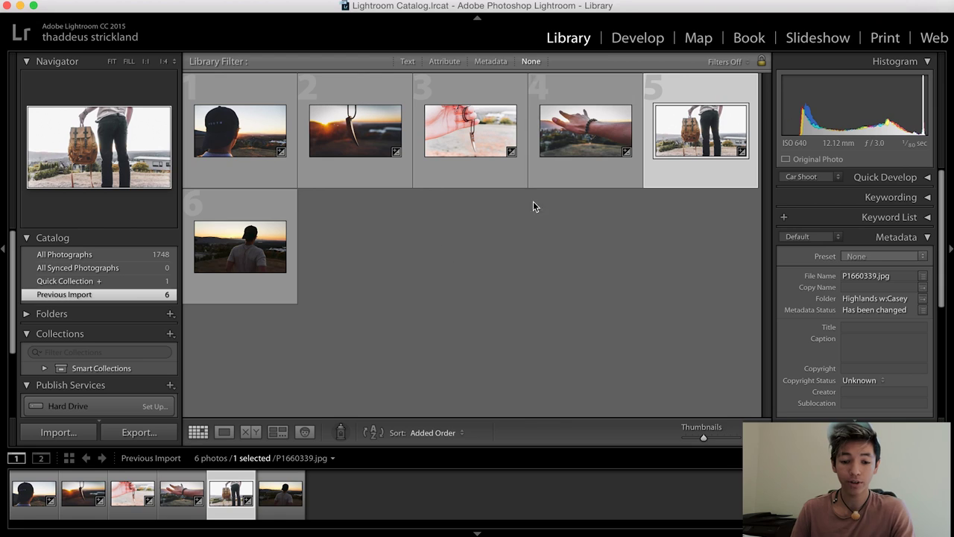
pyautogui.click(643, 39)
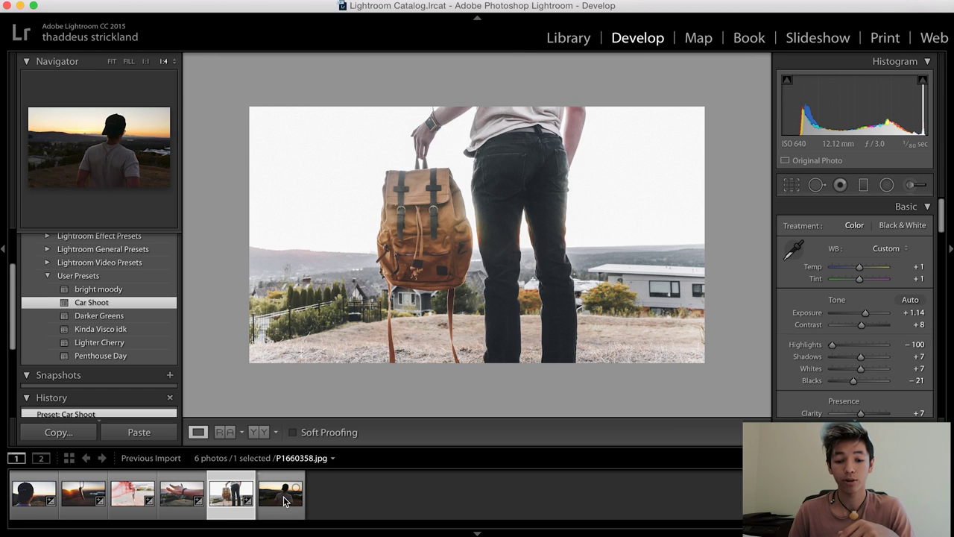
pyautogui.click(283, 499)
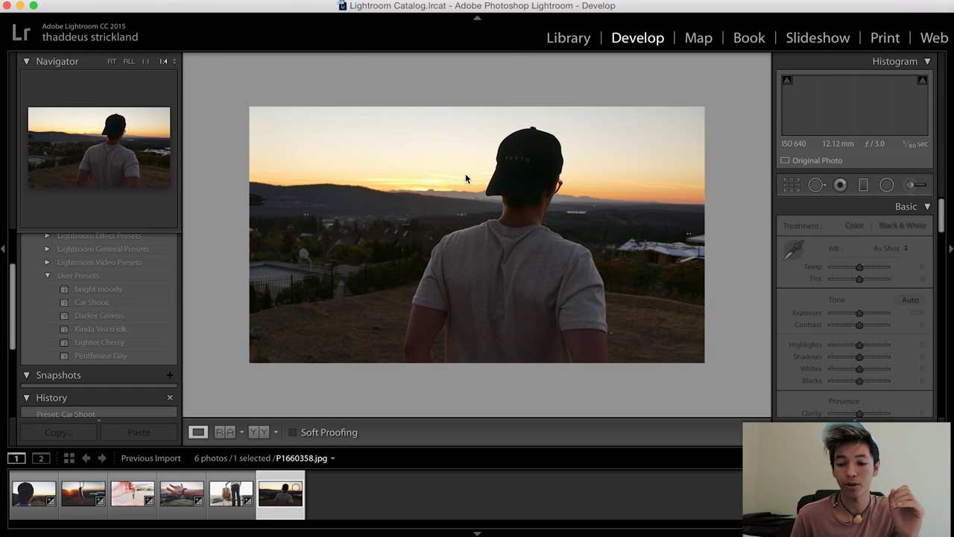
# Apply the Car Shoot preset and raise Exposure to +2.10.
pyautogui.click(89, 302)
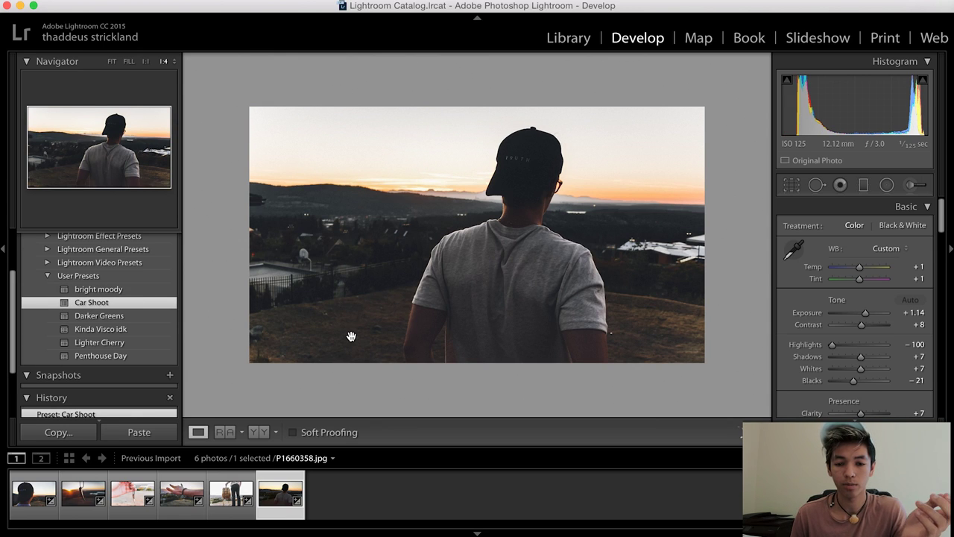
pyautogui.moveTo(865, 313); pyautogui.dragTo(870, 315)
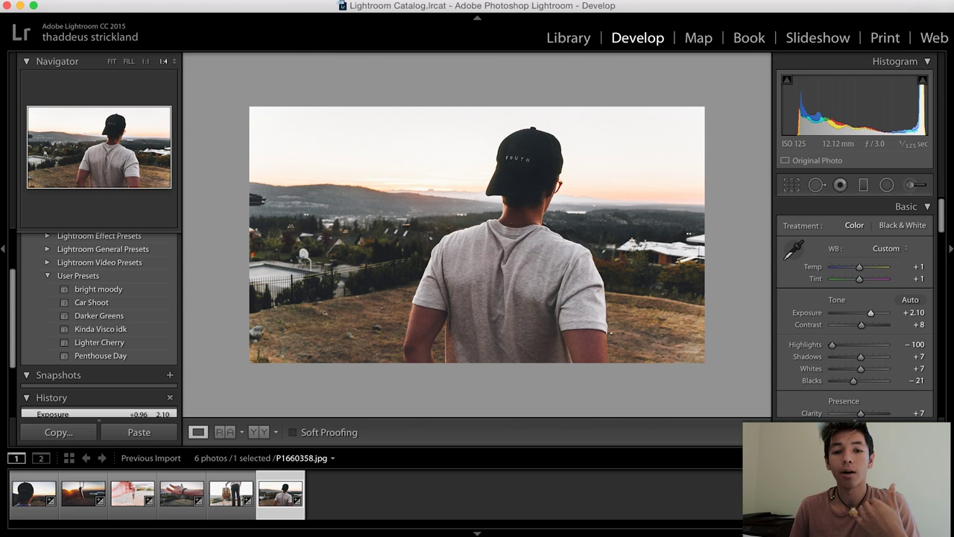
pyautogui.click(104, 0)
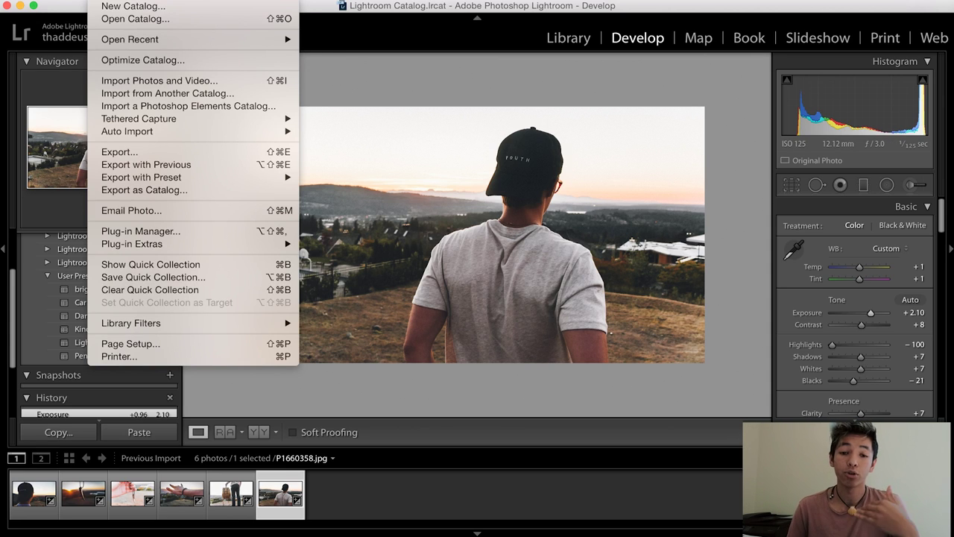
pyautogui.click(155, 153)
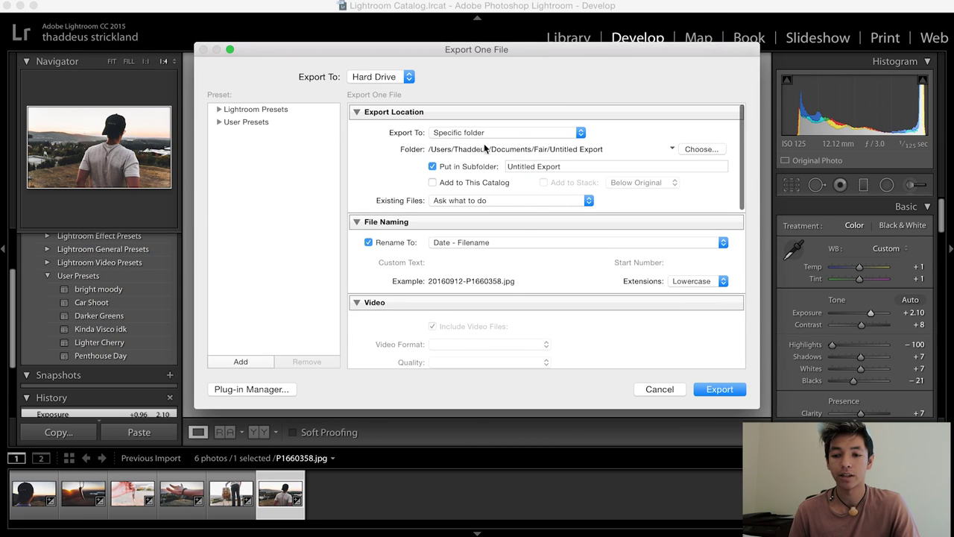
pyautogui.click(665, 389)
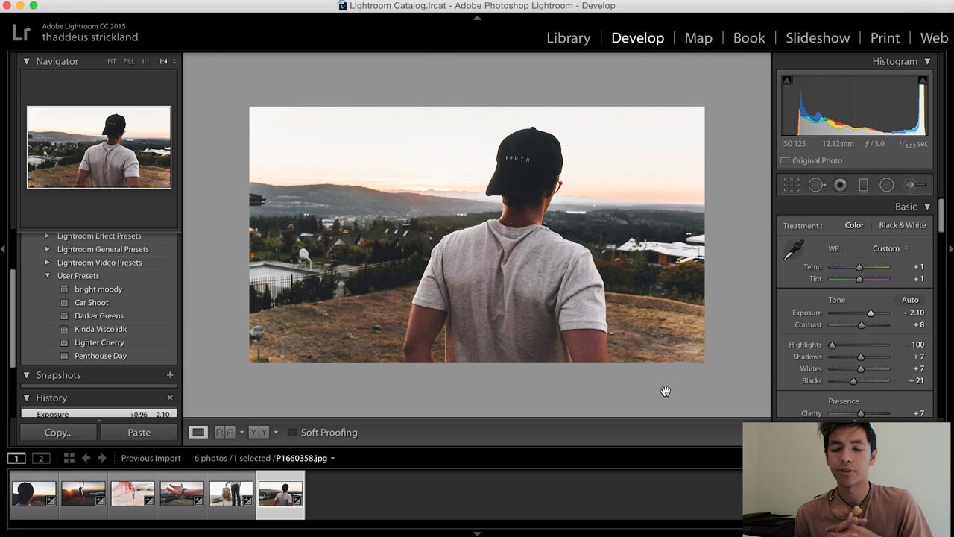
# Switch to the Library module's grid view of the six edited photos.
pyautogui.click(552, 38)
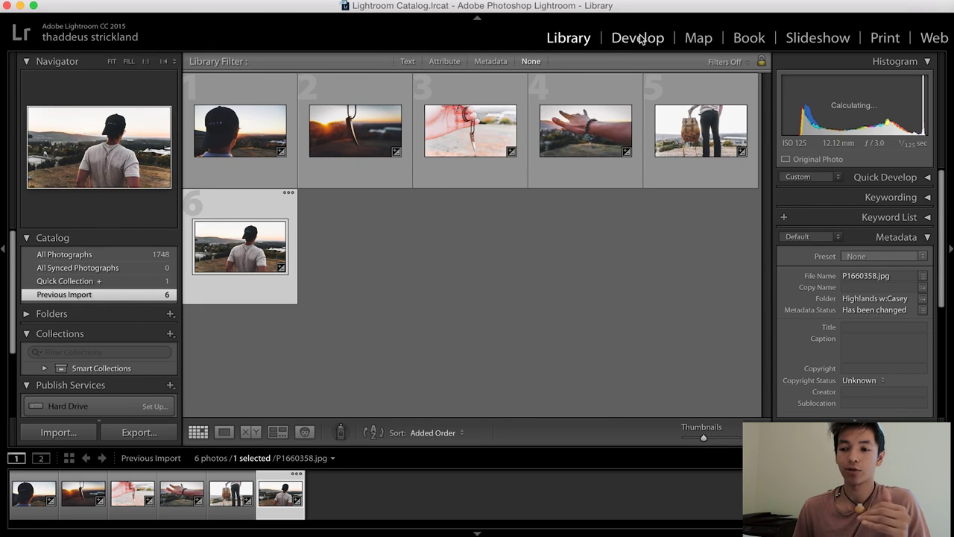